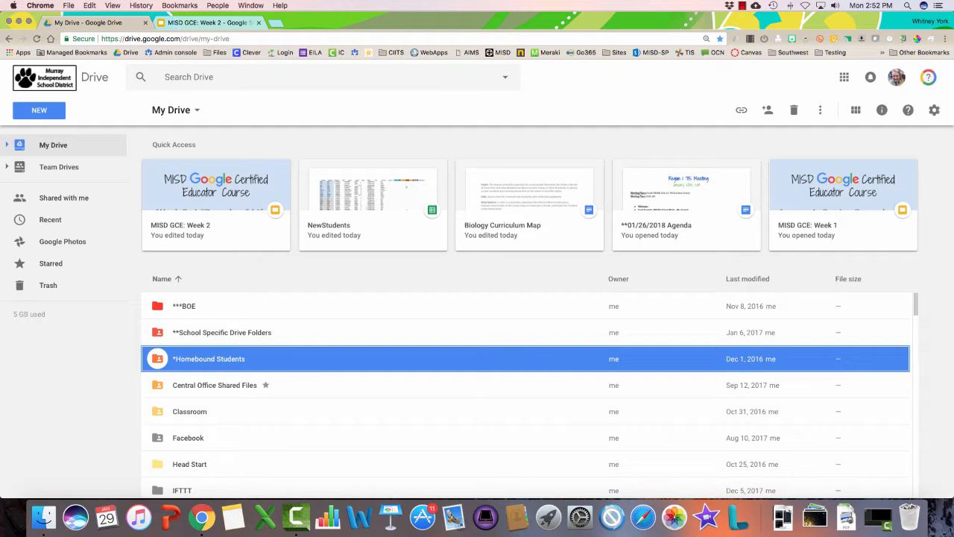
- Switch My Drive to the grid layout and then back to the list layout
scroll(526, 313, down, 5)
scroll(525, 313, up, 5)
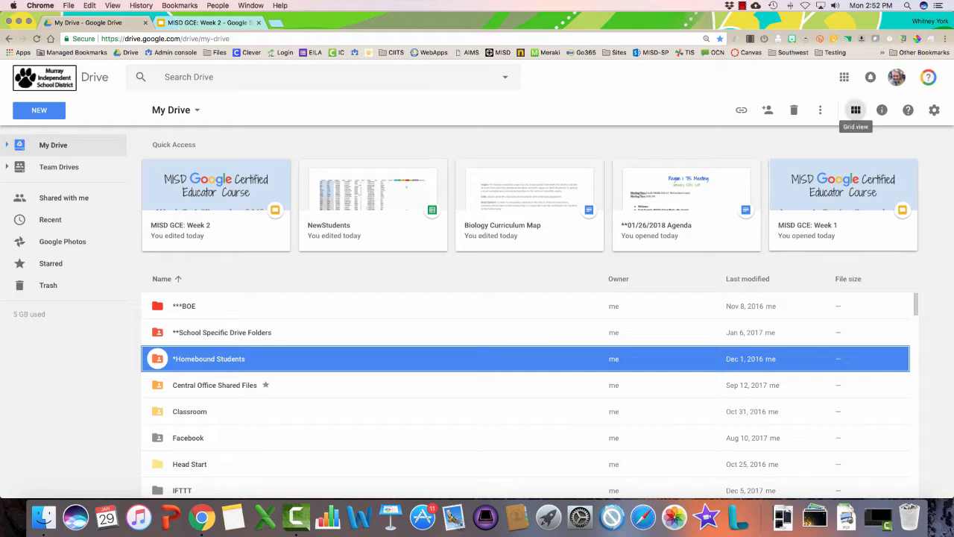
click(856, 109)
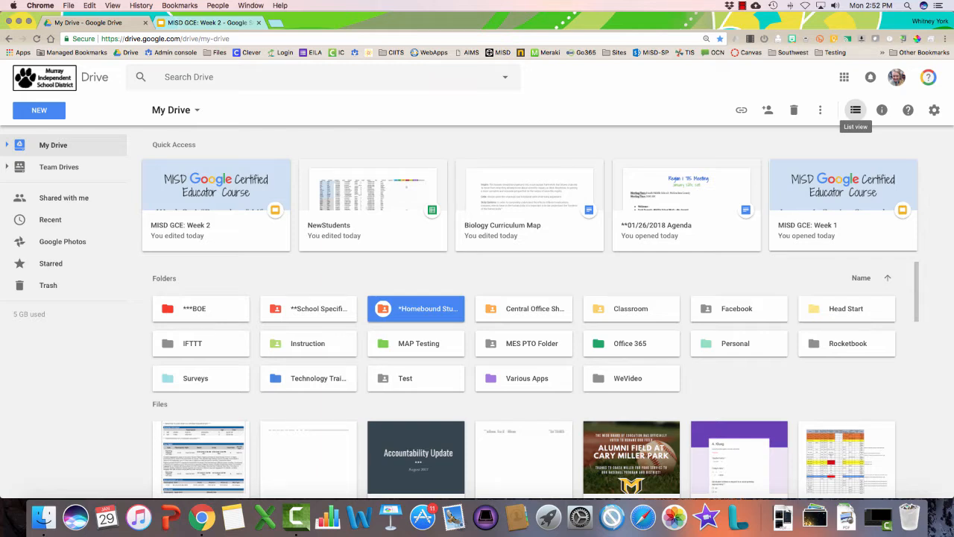
click(856, 110)
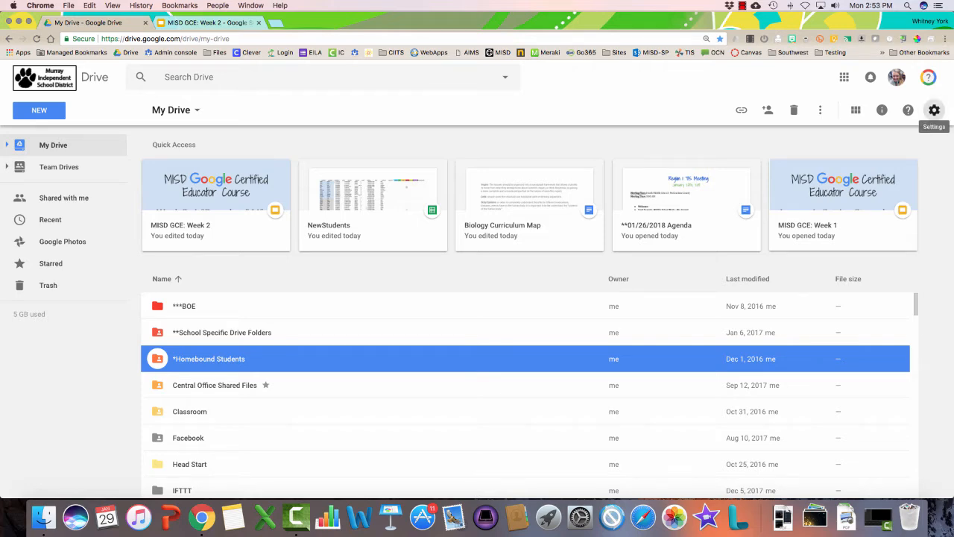
- Open the Drive settings, look through them, and close them
click(934, 109)
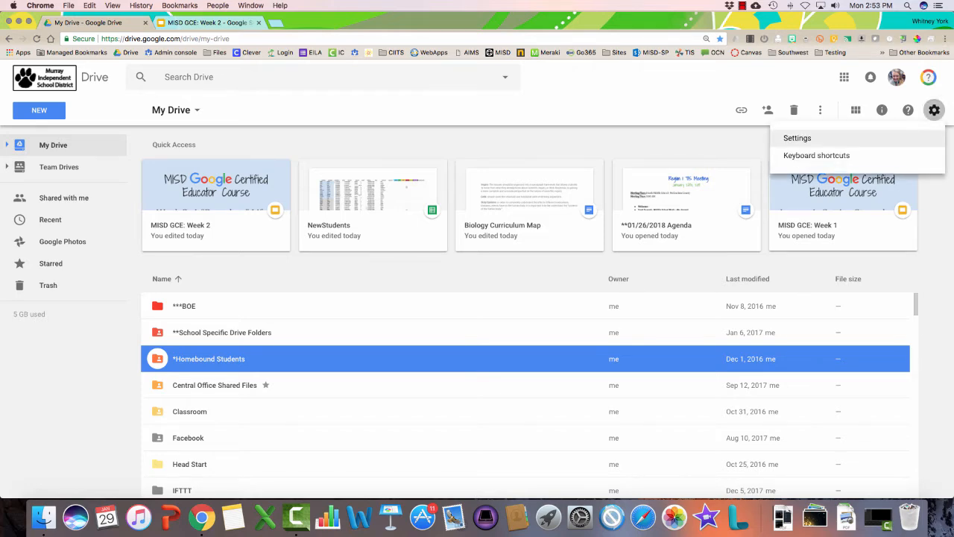
click(797, 138)
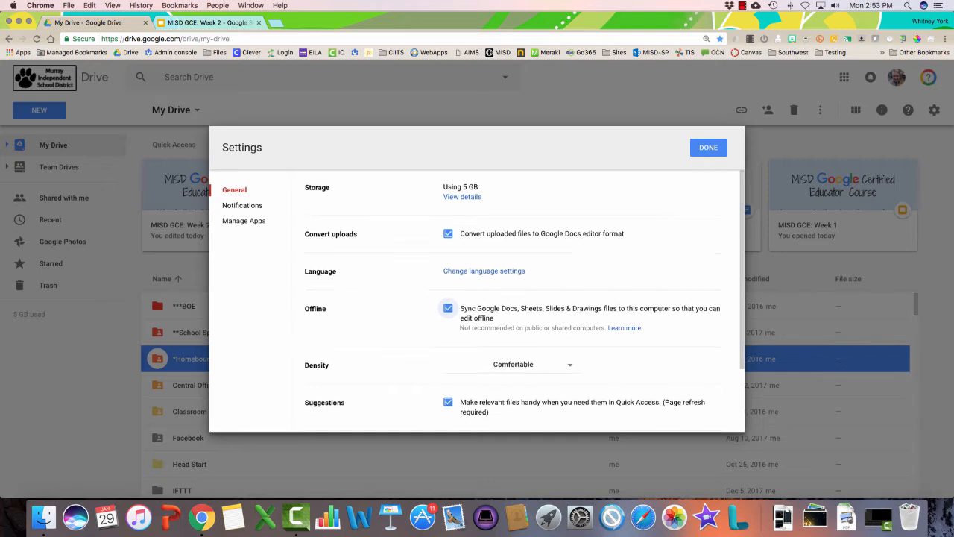
scroll(521, 301, down, 3)
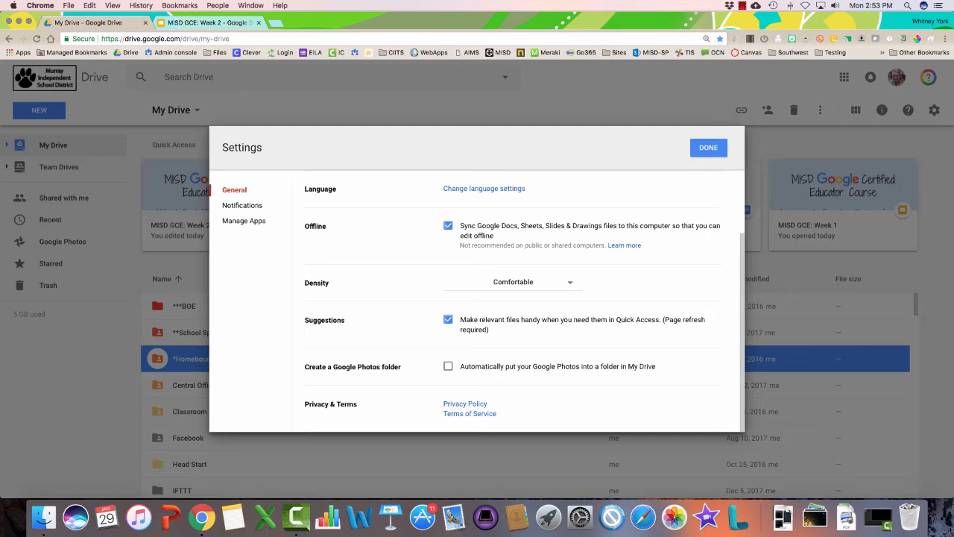
click(708, 148)
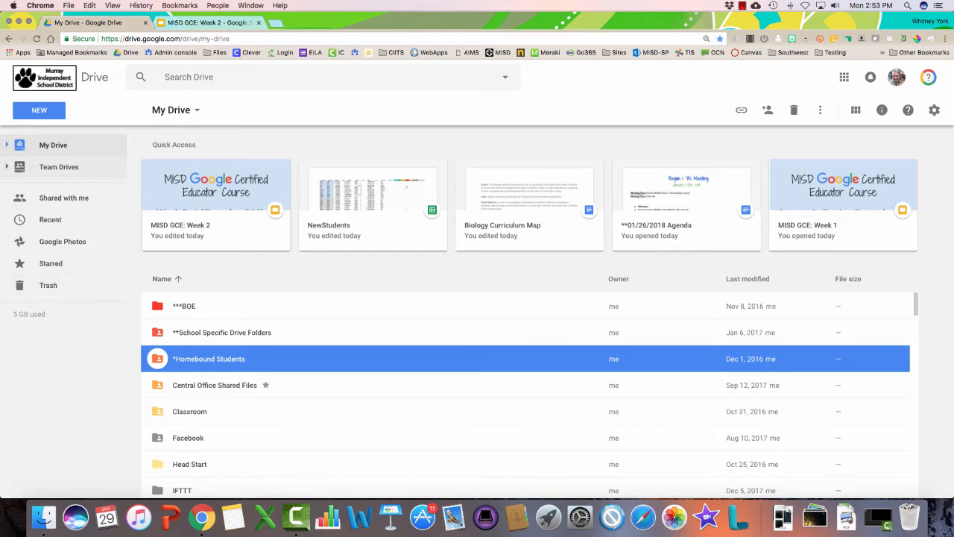
- Browse Team Drives, Shared with me, Recent and Starred, then return to My Drive
click(59, 167)
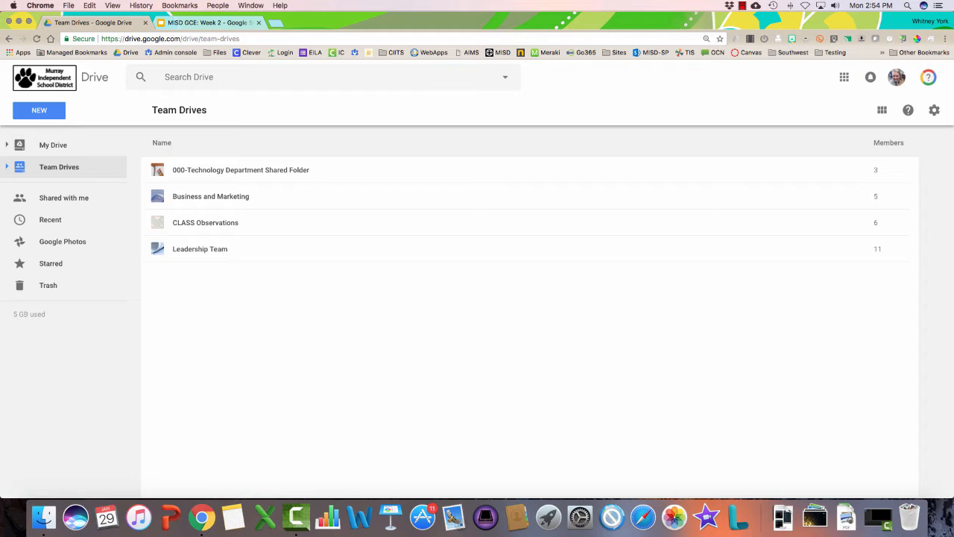
click(53, 145)
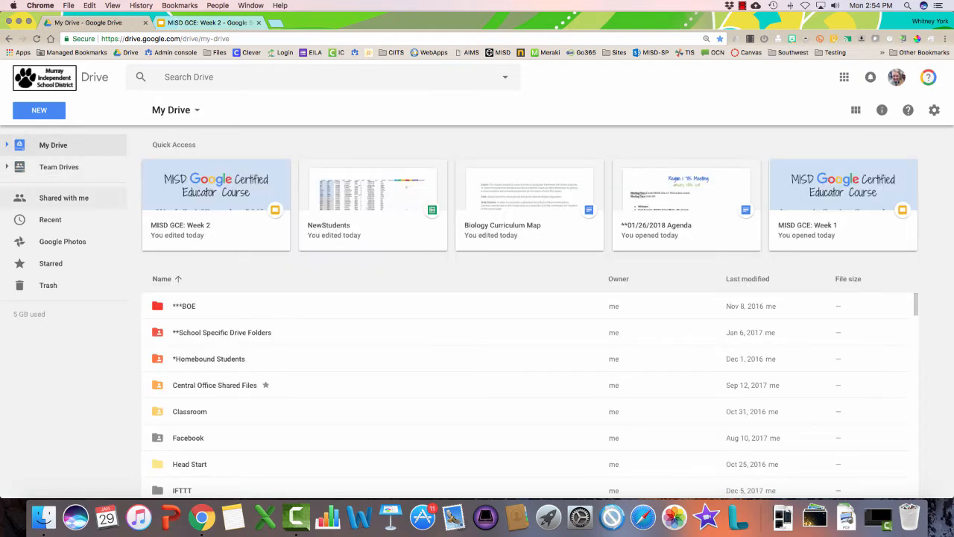
click(63, 198)
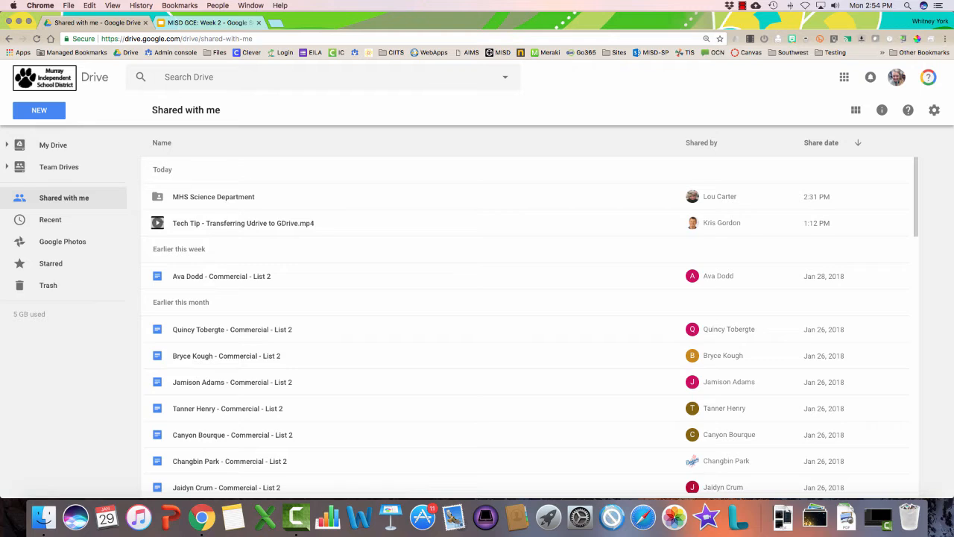
click(51, 220)
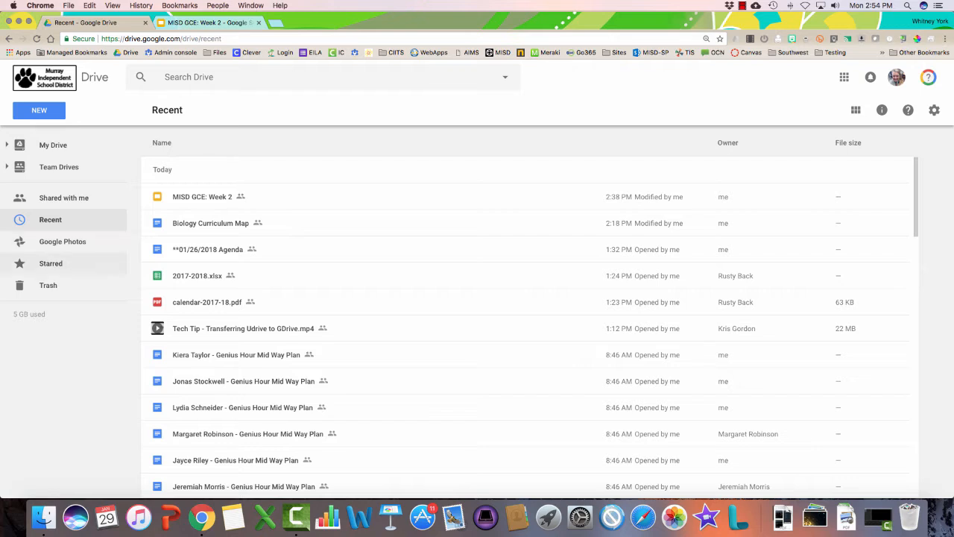
click(51, 263)
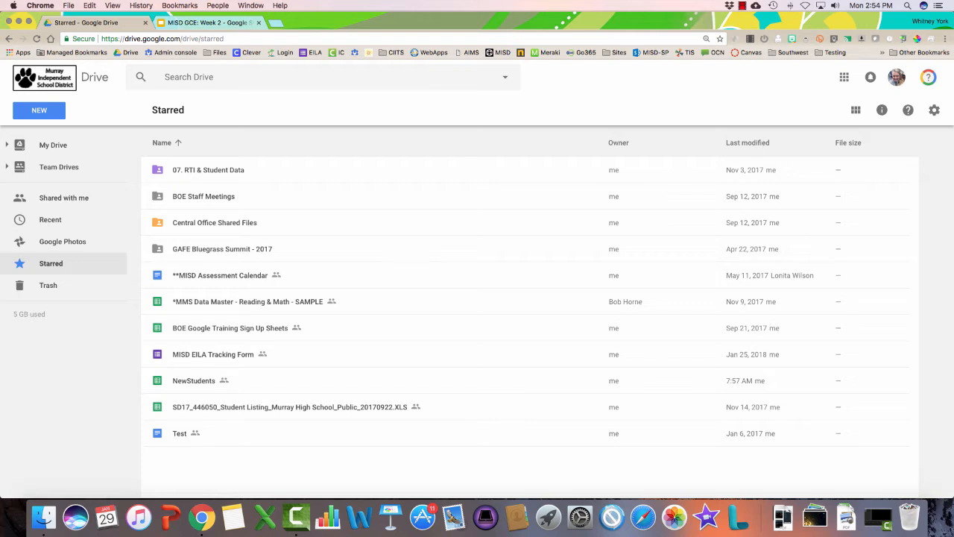
click(53, 145)
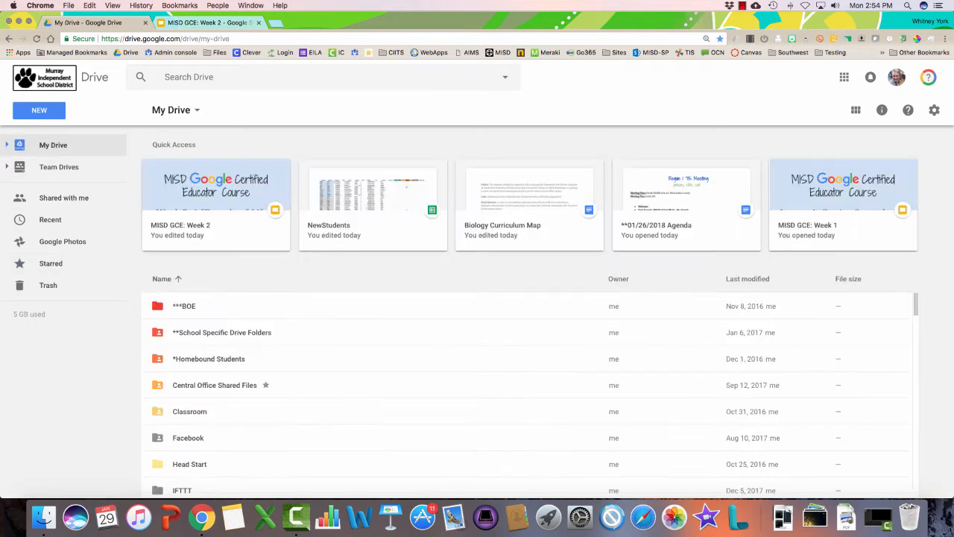
- Star the ***BOE folder and confirm it appears under Starred
right_click(217, 306)
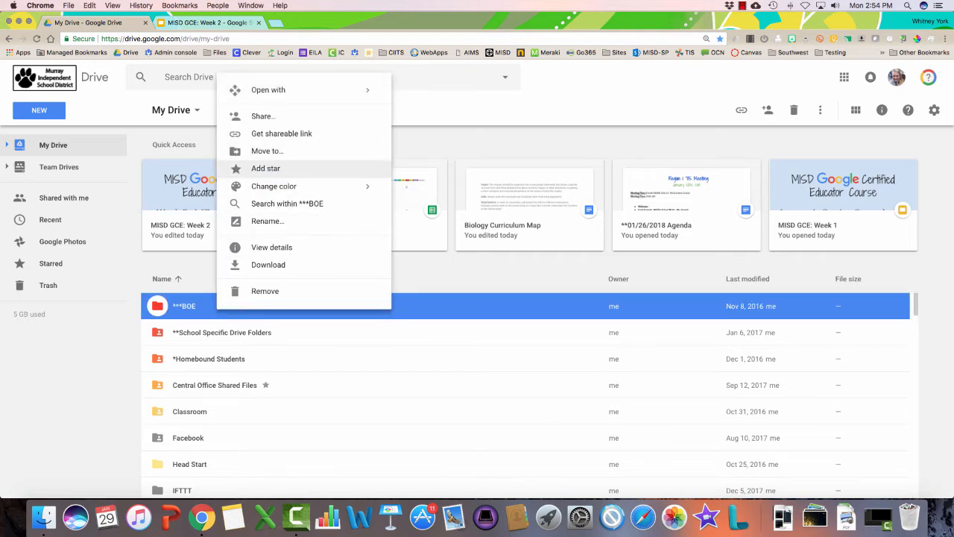
click(266, 169)
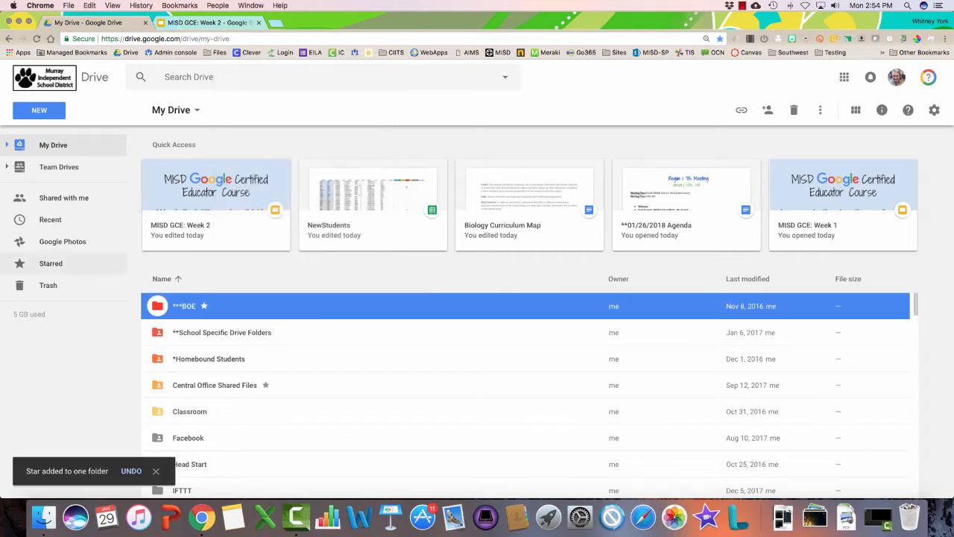
click(51, 263)
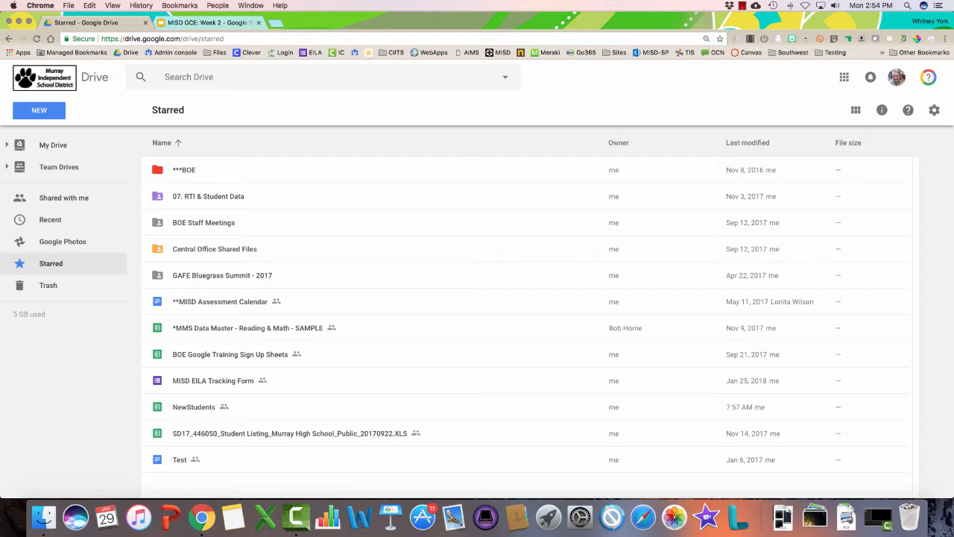
click(53, 145)
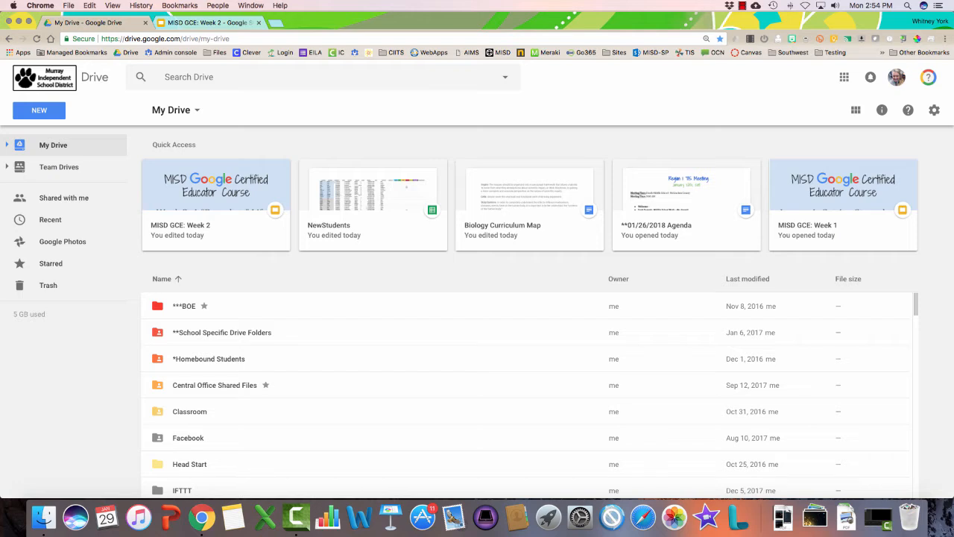
- Color the Facebook folder green, then bring up the IFTTT folder's colour options
click(223, 332)
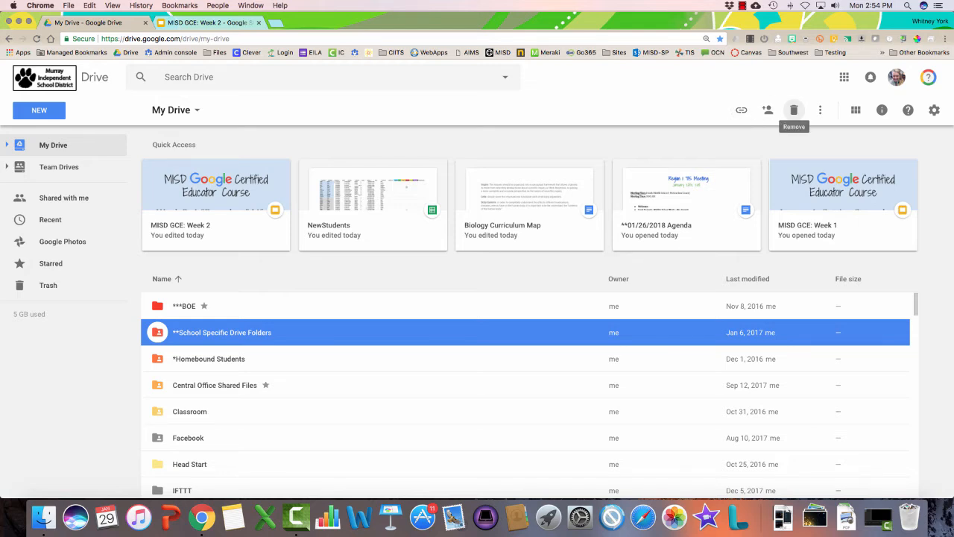
right_click(295, 333)
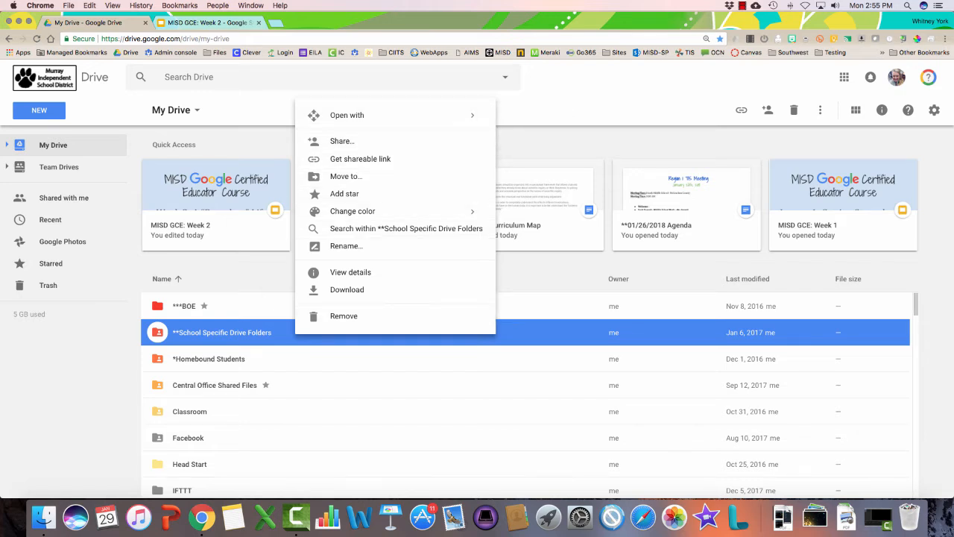
click(325, 438)
right_click(325, 438)
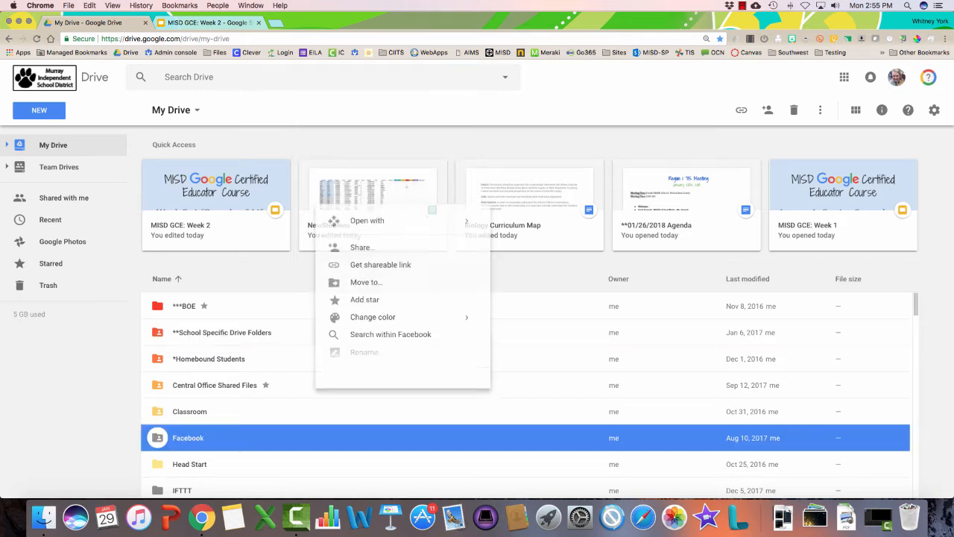
mouse_move(395, 318)
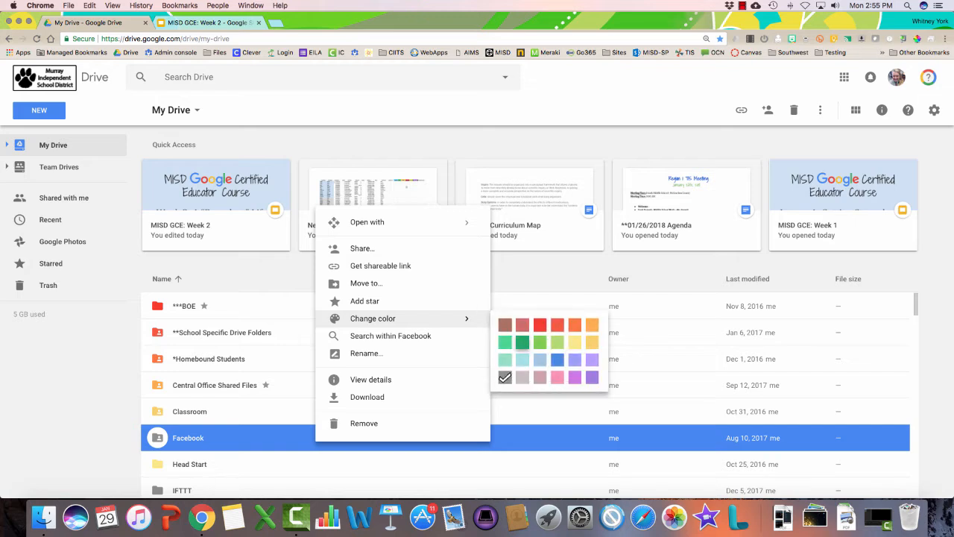
click(522, 342)
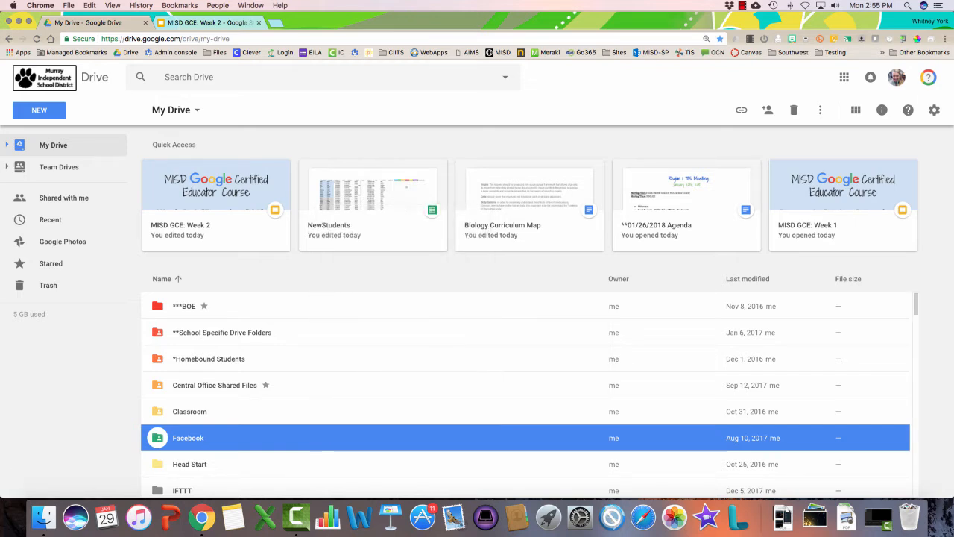
right_click(272, 489)
mouse_move(350, 360)
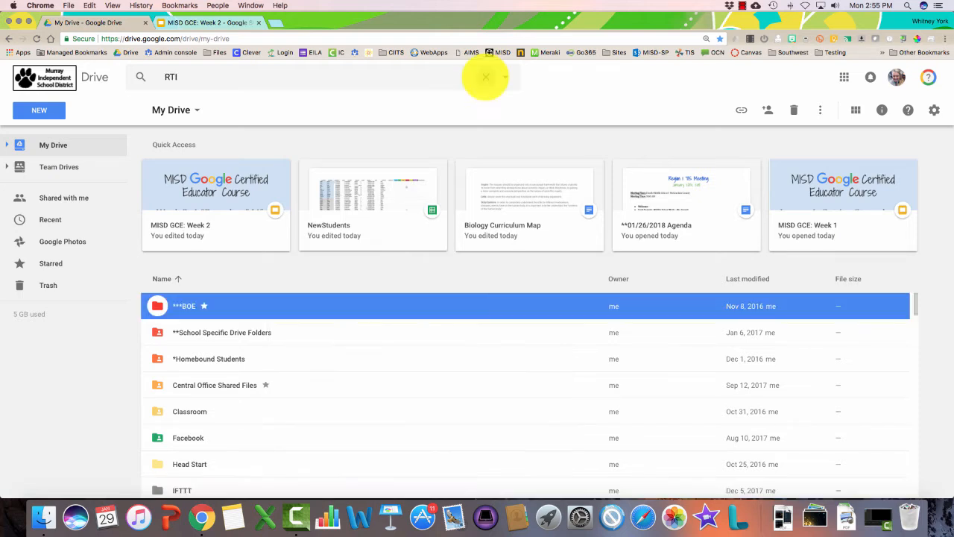
- Search Drive for RTI, then clear the search term
click(485, 78)
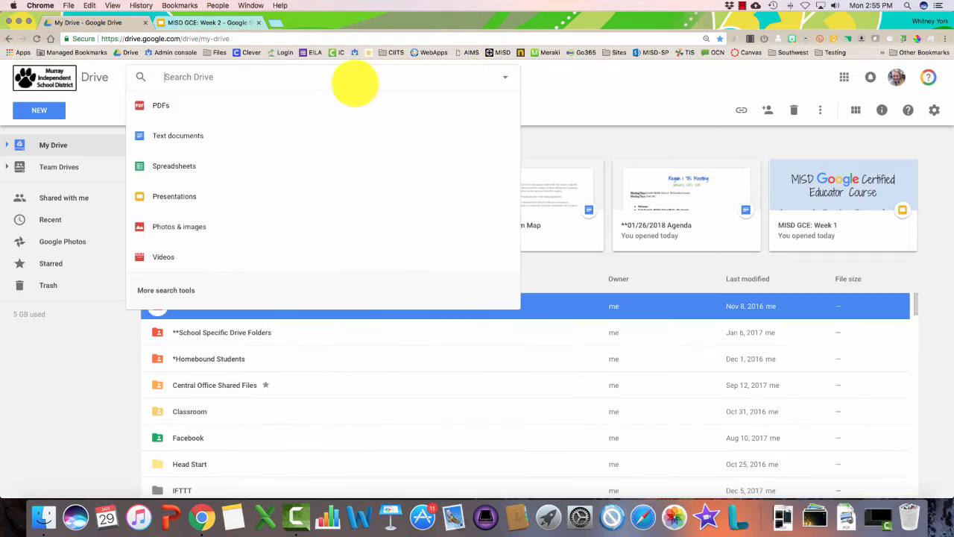
click(606, 91)
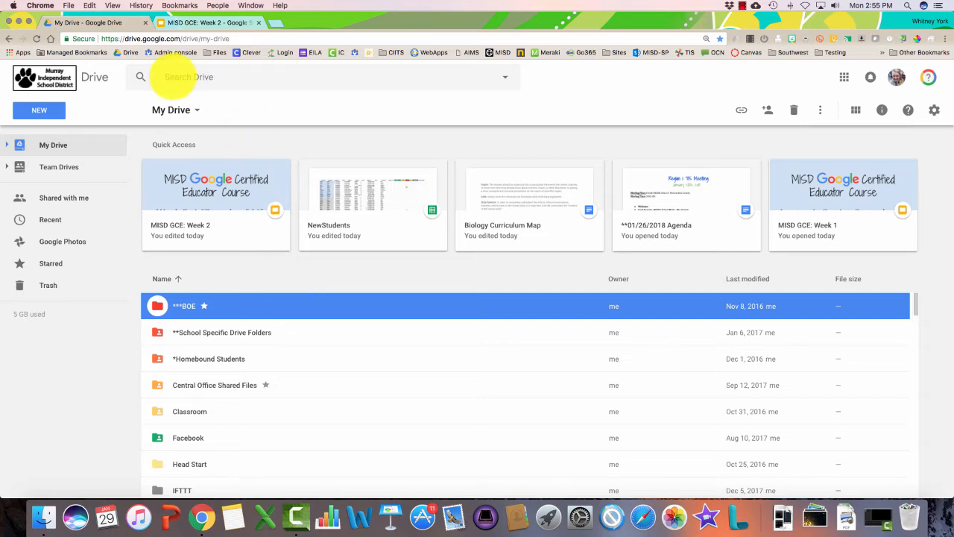
click(174, 77)
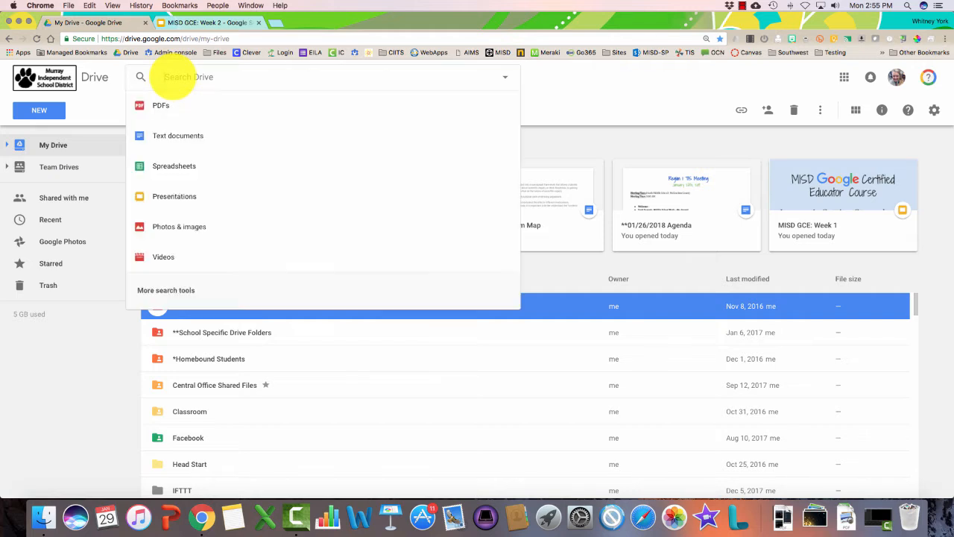
text(RTI)
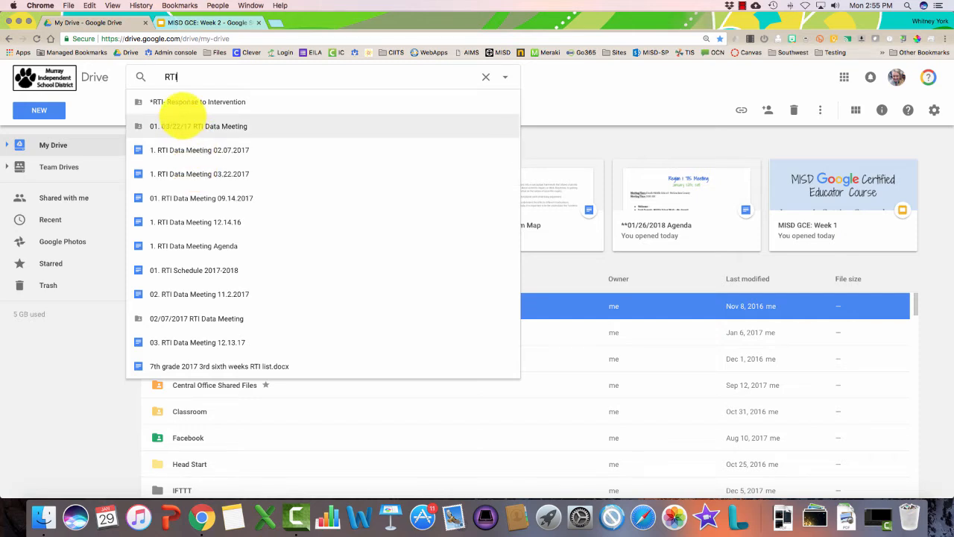
drag(188, 78, 135, 77)
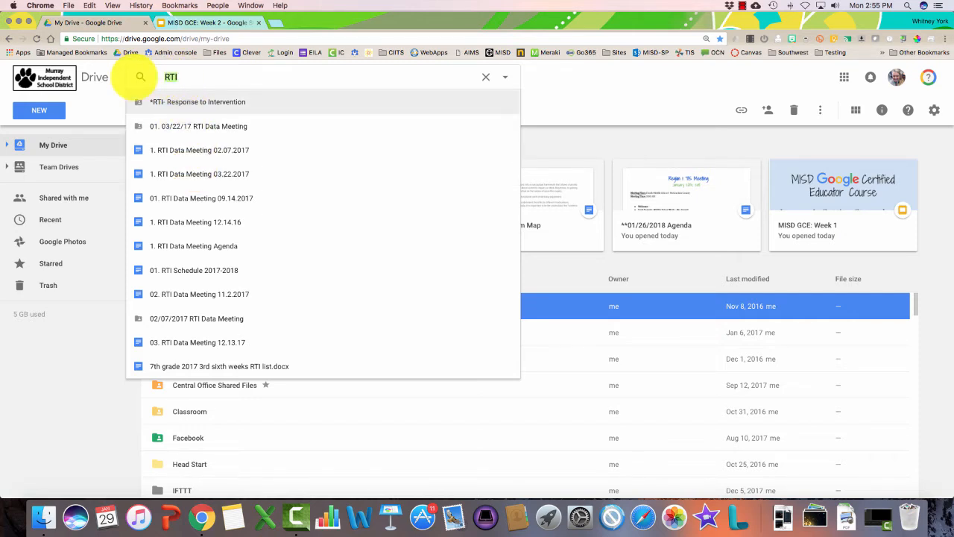
key(BackSpace)
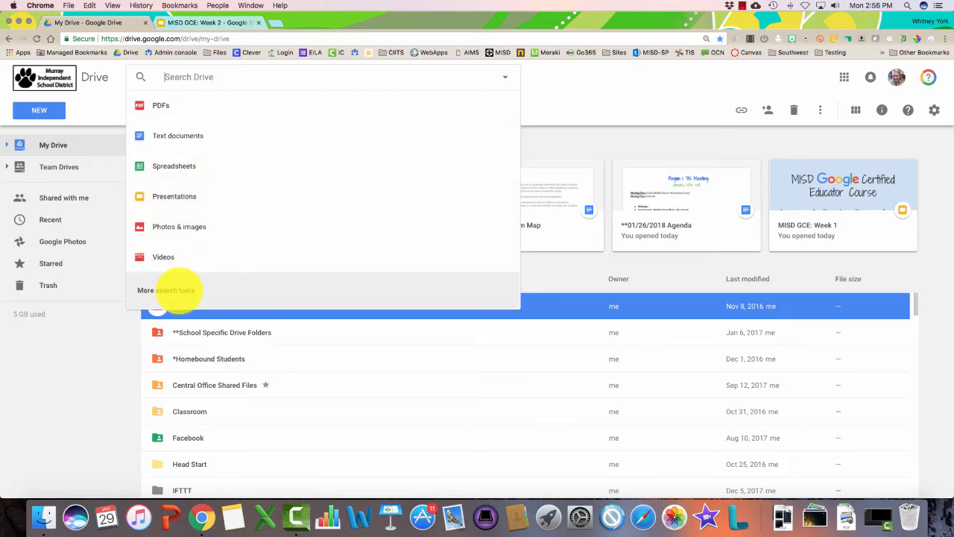
- In advanced search, set the Owner filter to Specific person, then close the panel
click(179, 290)
click(254, 142)
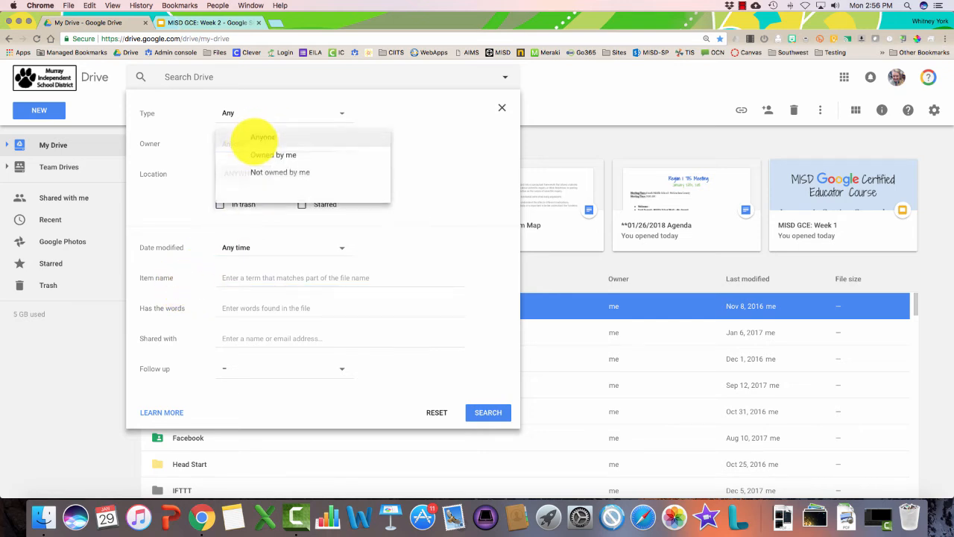
click(264, 198)
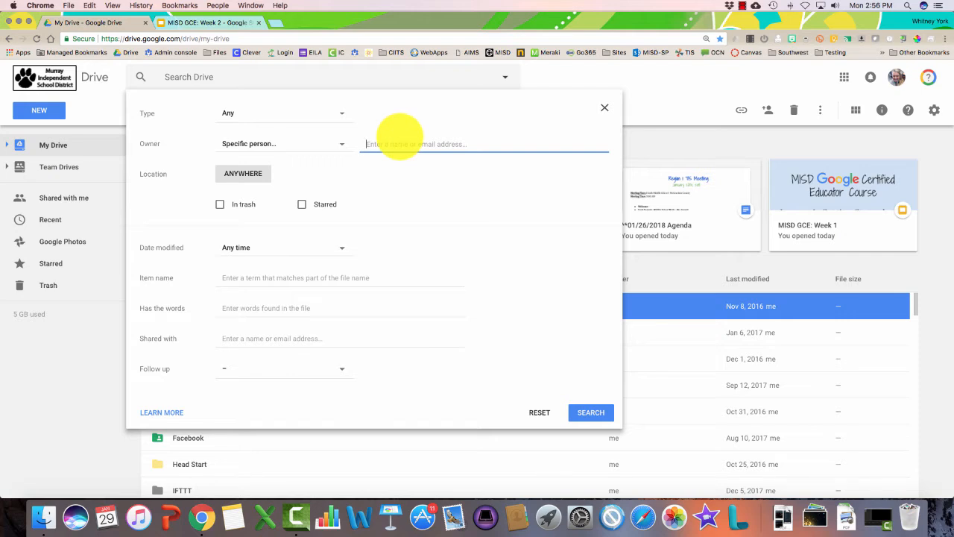
click(603, 107)
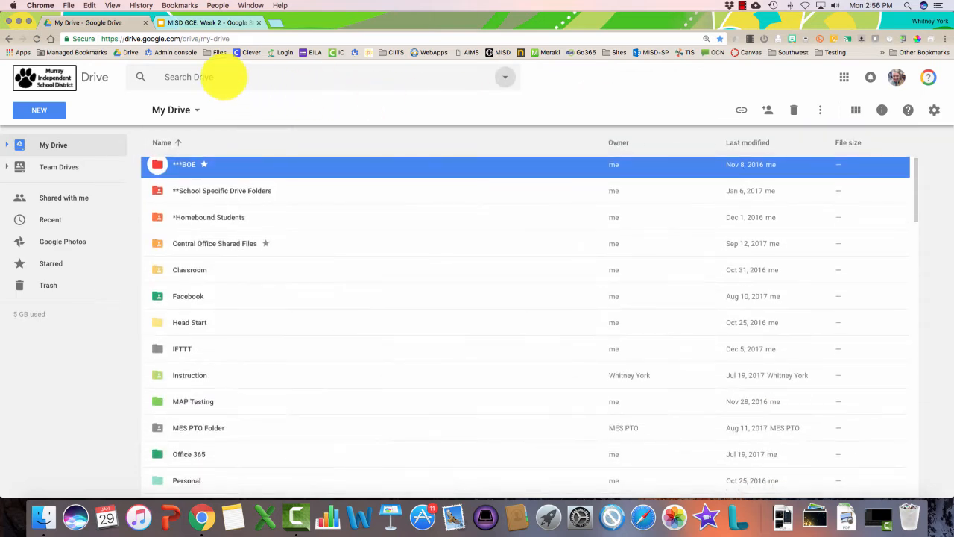
- Search Drive for rti and dismiss the matching file suggestions
click(224, 77)
text(rt)
text(i)
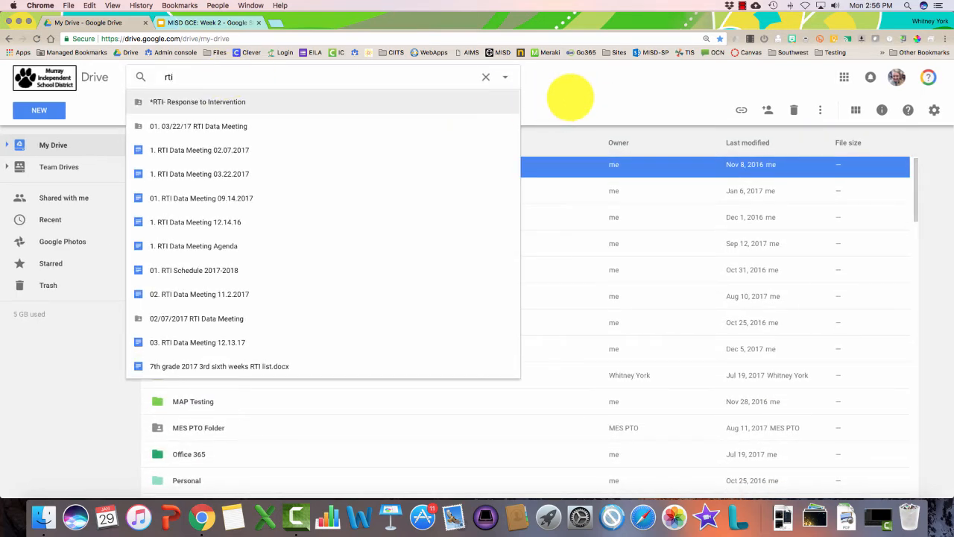
click(571, 96)
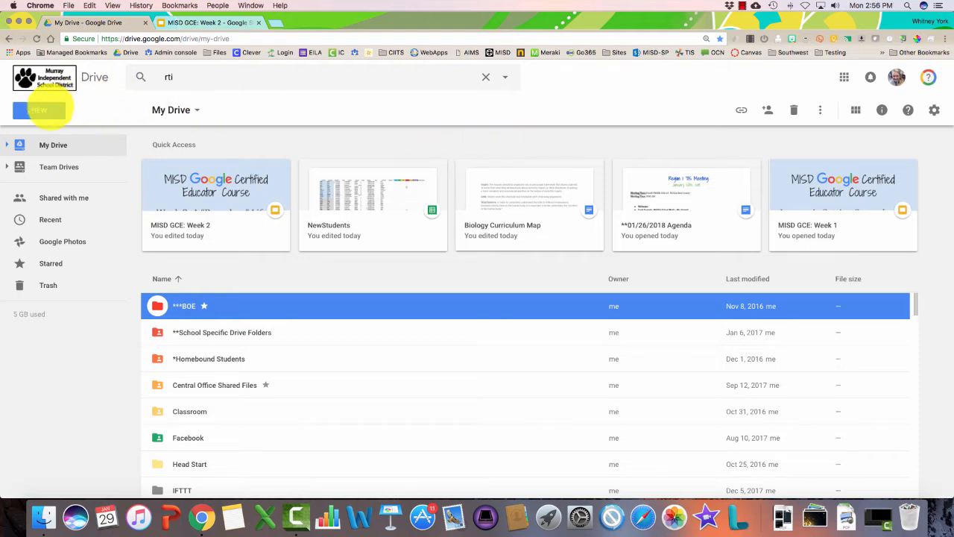
click(39, 110)
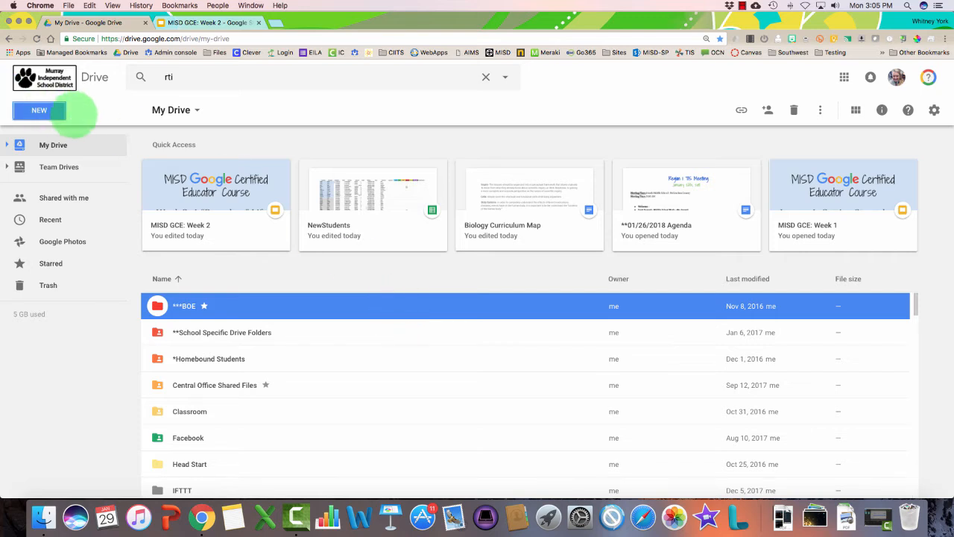
- Upload MSUemployee Android 6.x Instructions.pdf from Downloads using NEW > File upload
click(41, 110)
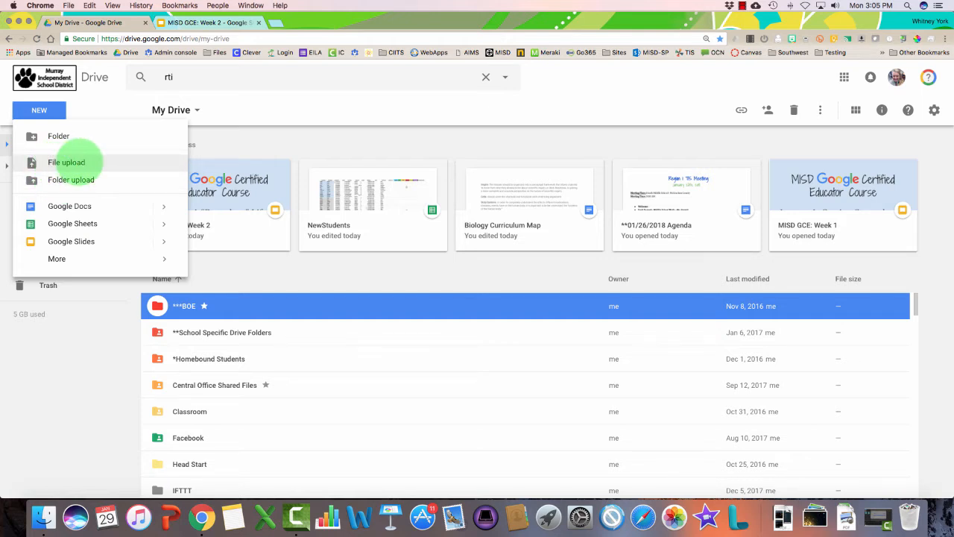
click(75, 161)
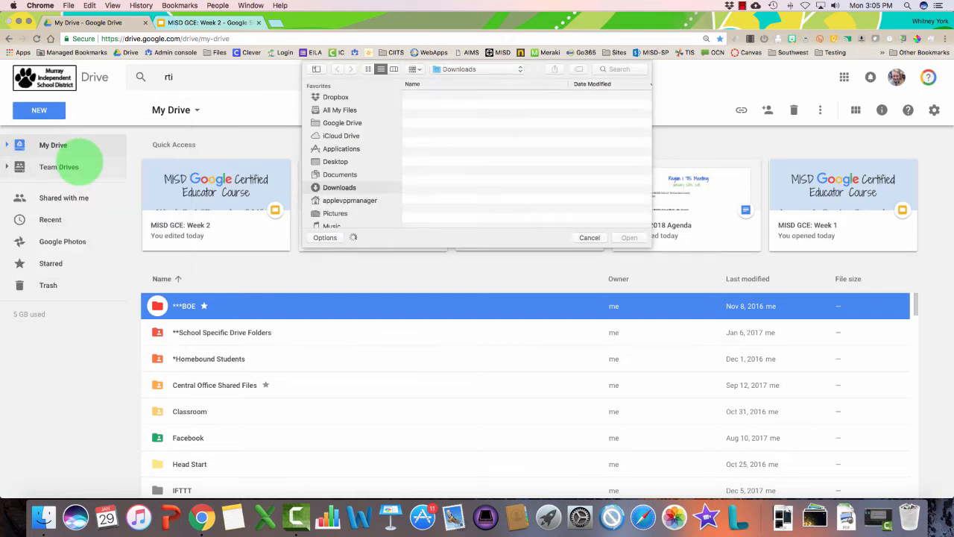
click(483, 97)
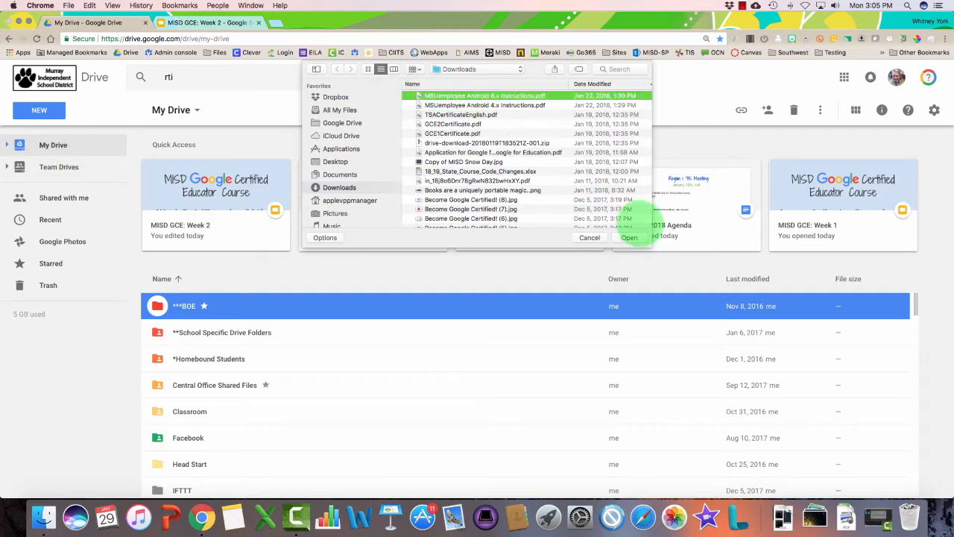
click(630, 237)
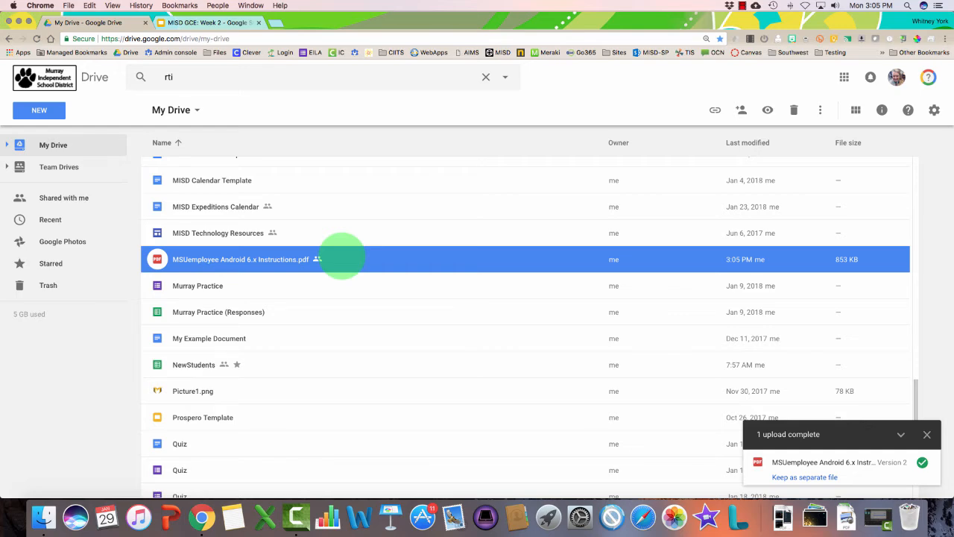
double_click(341, 257)
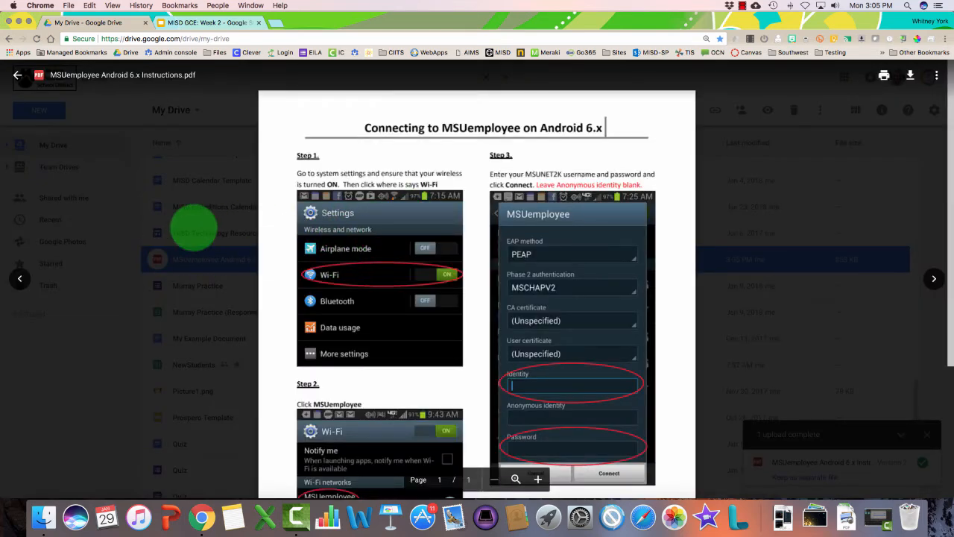
click(194, 227)
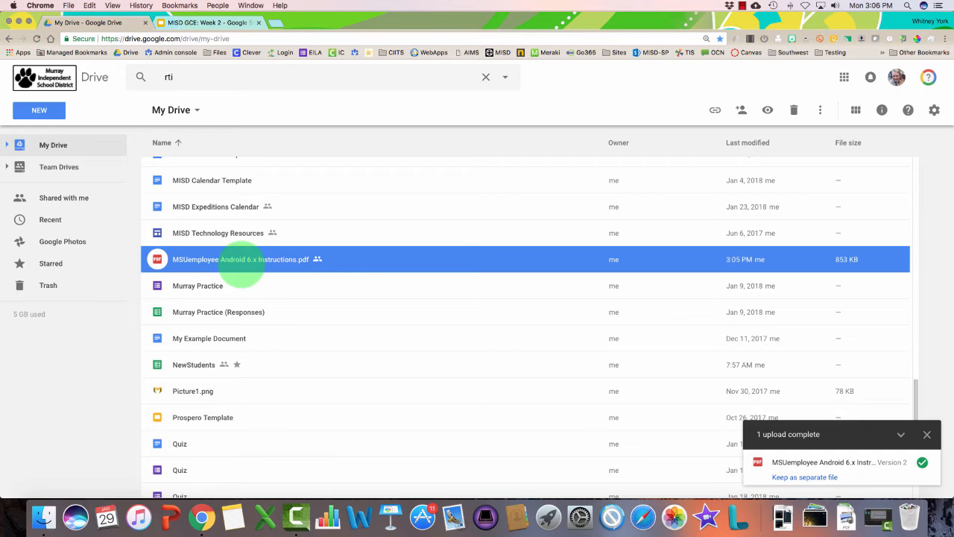
scroll(241, 262, up, 15)
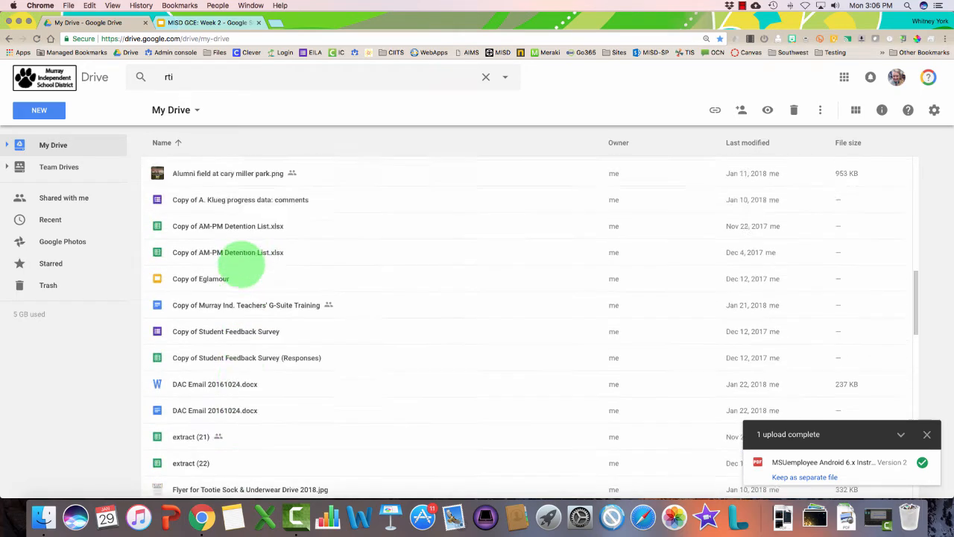
click(39, 110)
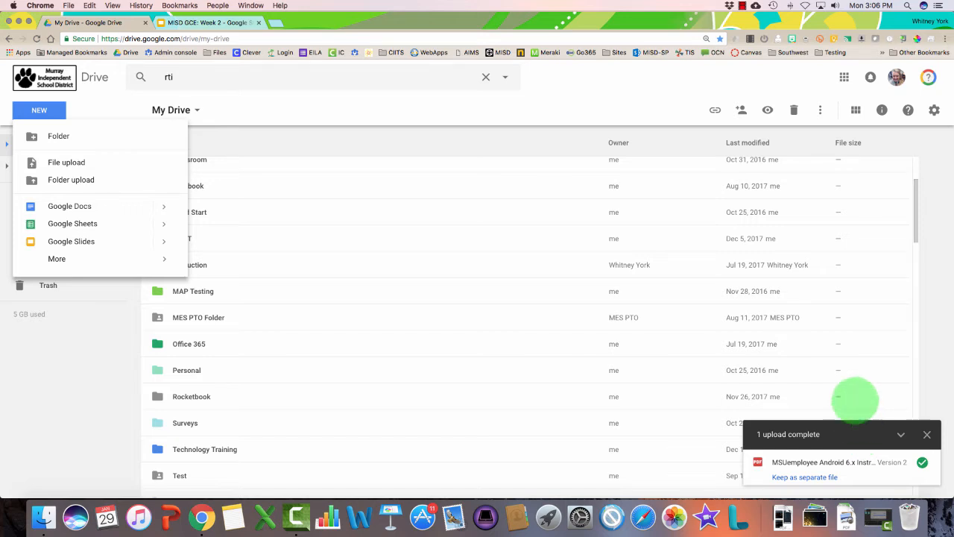
click(632, 109)
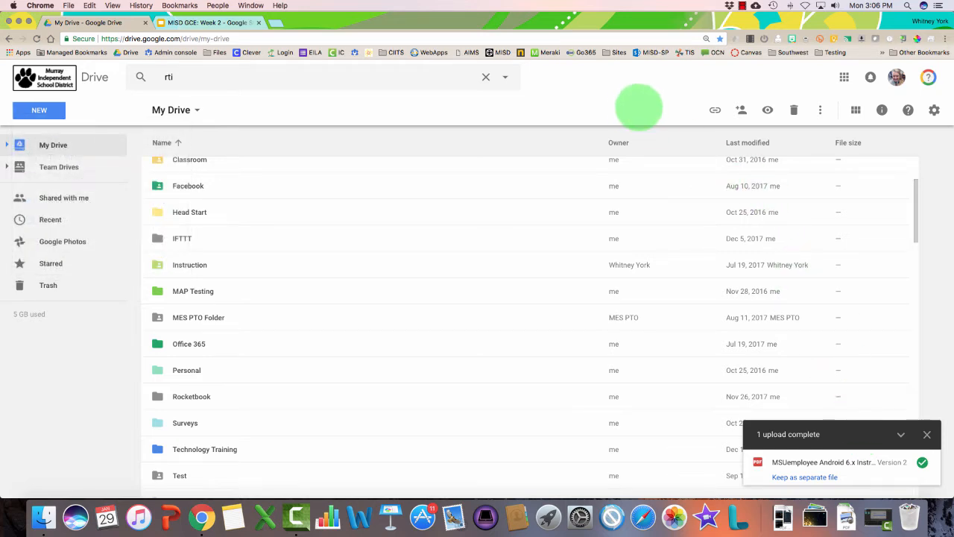
scroll(655, 289, up, 1)
scroll(654, 289, up, 5)
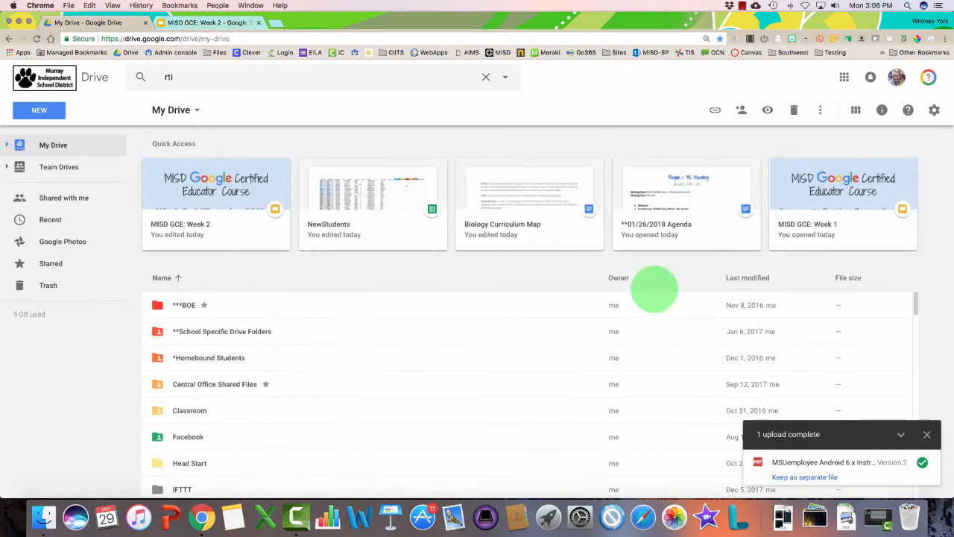
- Drag IMG_7209.JPG from the desktop into the My Drive list to upload it
drag(944, 202, 679, 217)
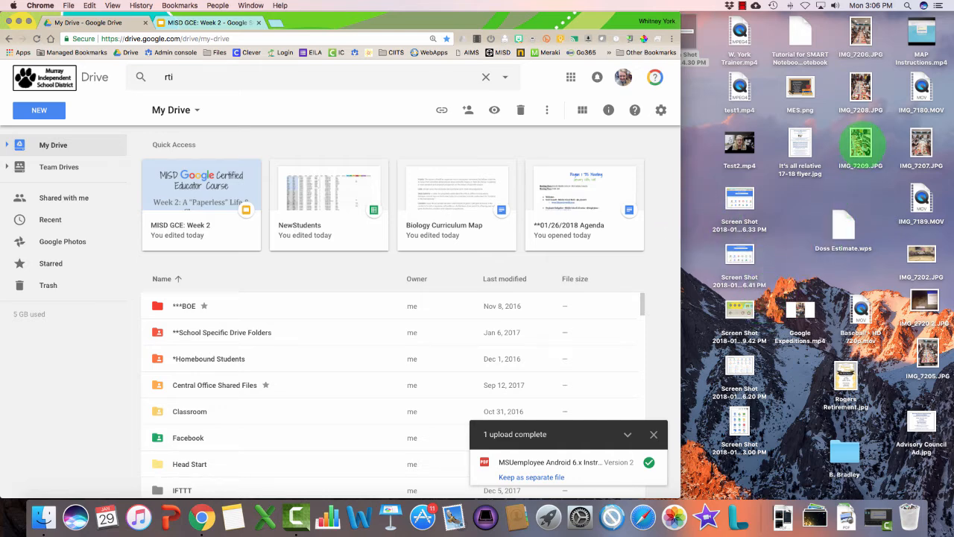
scroll(224, 410, down, 10)
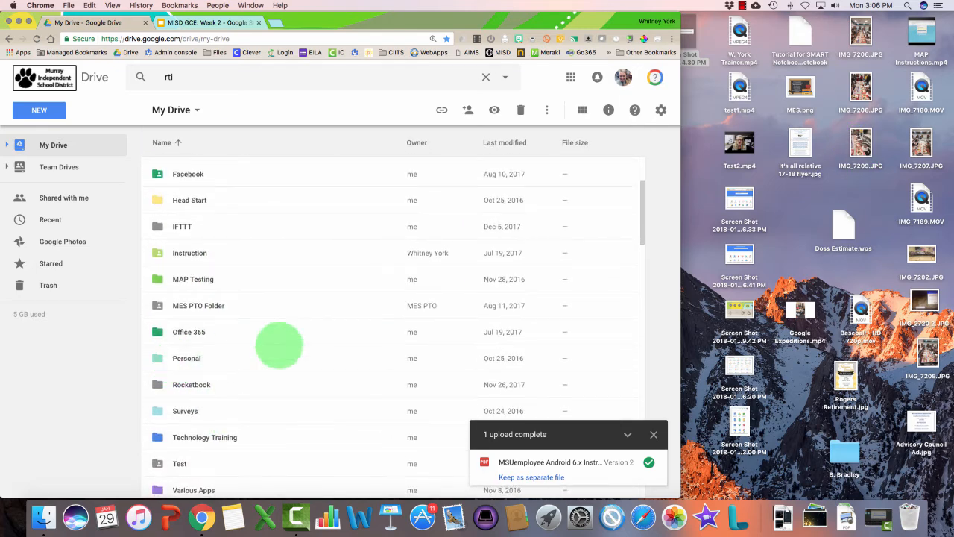
drag(861, 153, 277, 366)
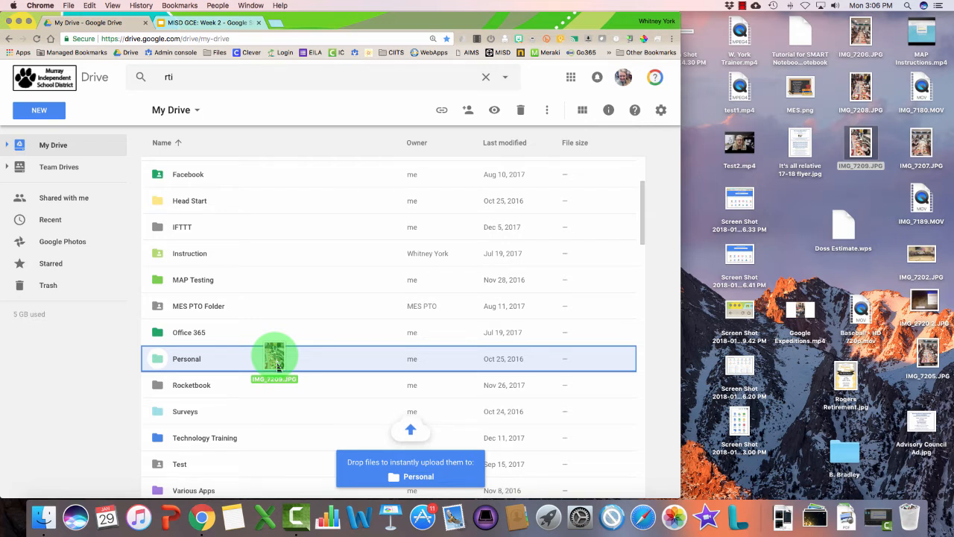
drag(277, 365, 625, 359)
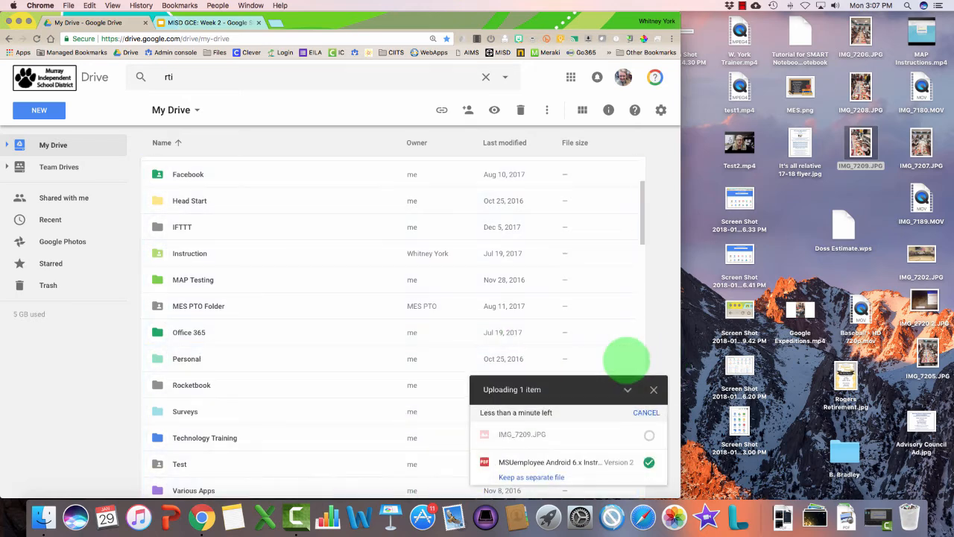
- Find and select the uploaded IMG_7209.JPG in the My Drive list
scroll(414, 341, down, 5)
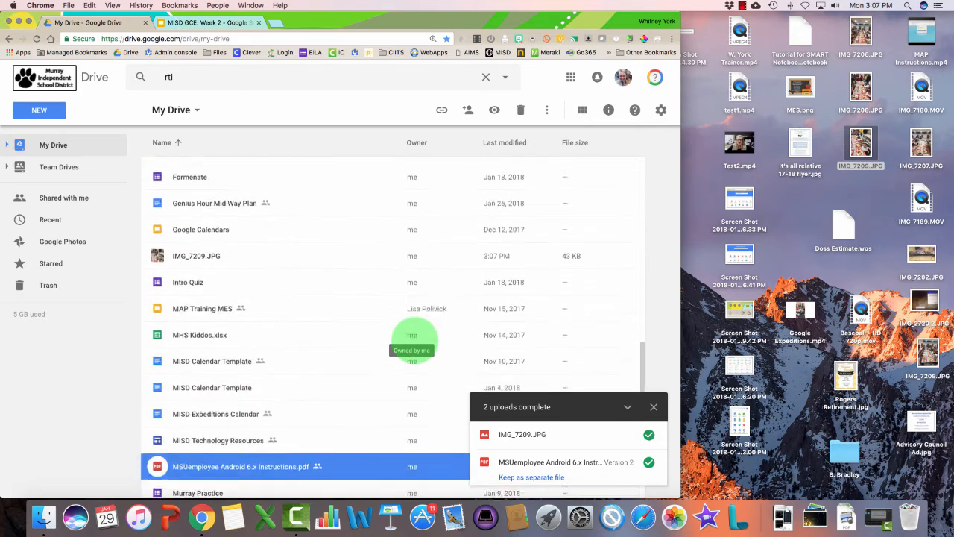
scroll(412, 341, down, 9)
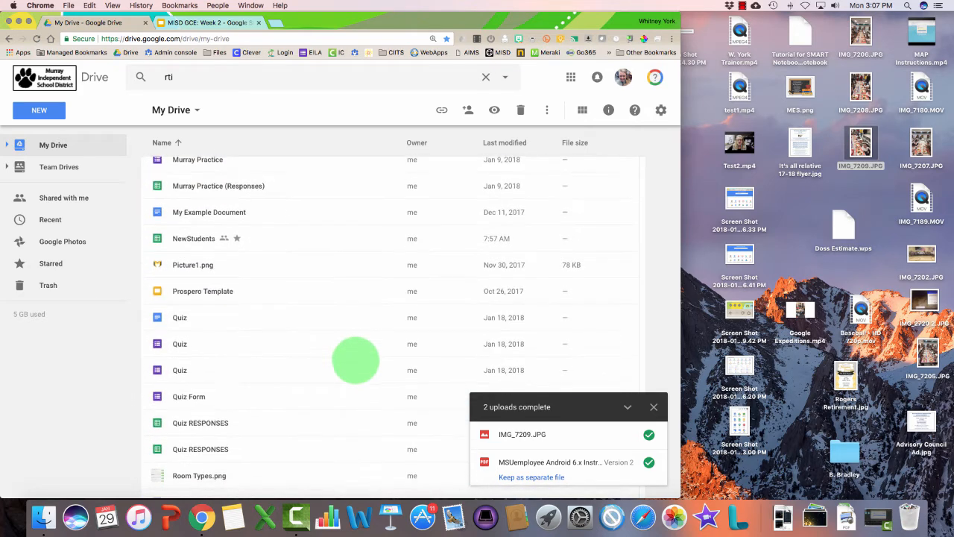
scroll(356, 359, down, 4)
scroll(356, 357, up, 13)
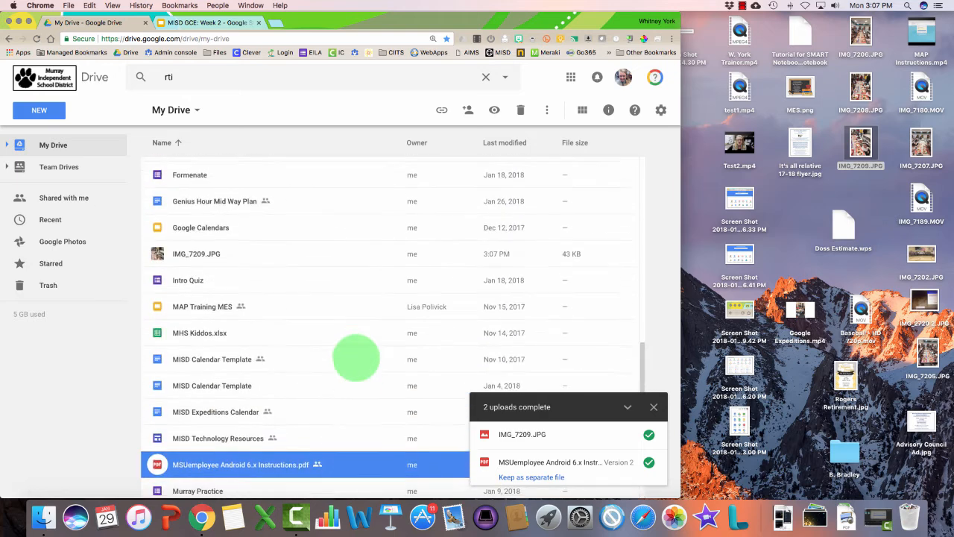
scroll(355, 359, up, 2)
click(178, 318)
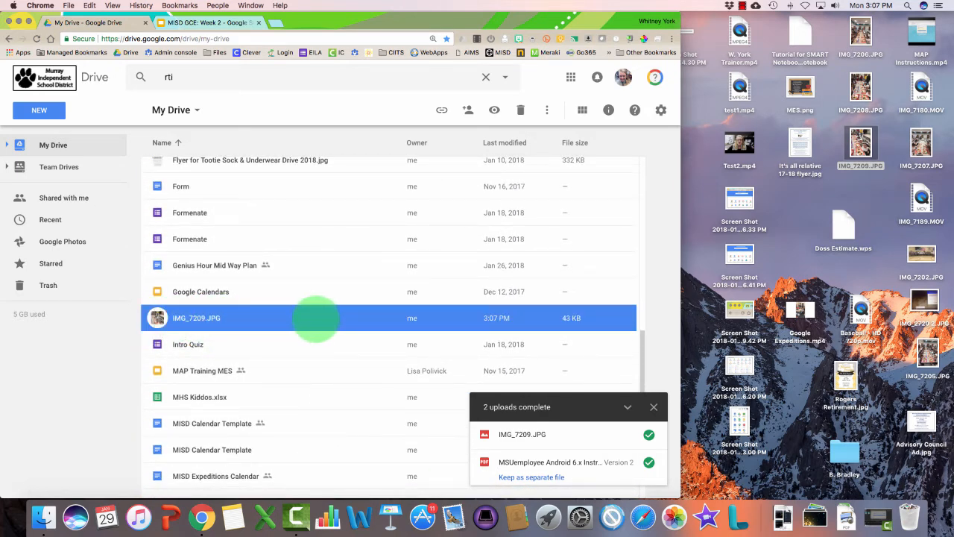
scroll(317, 319, up, 3)
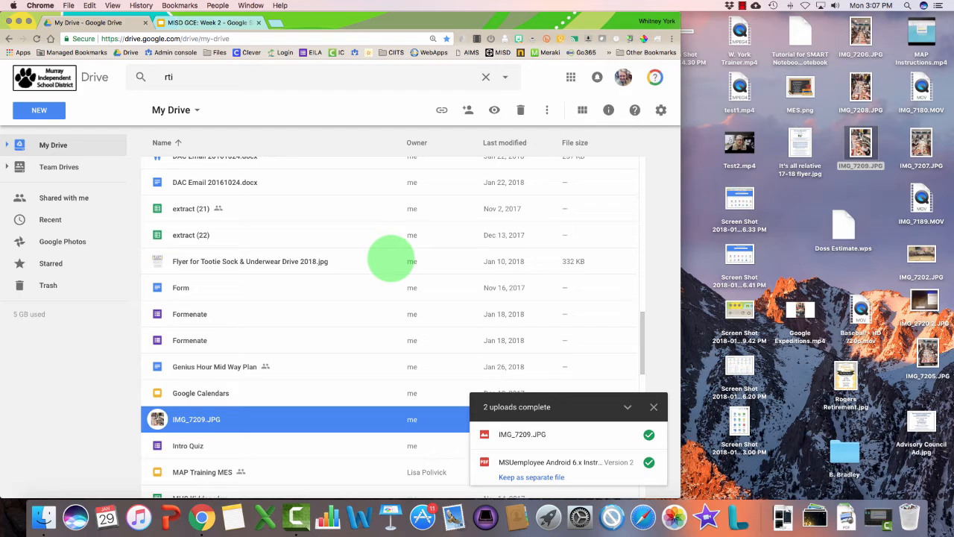
scroll(390, 258, up, 10)
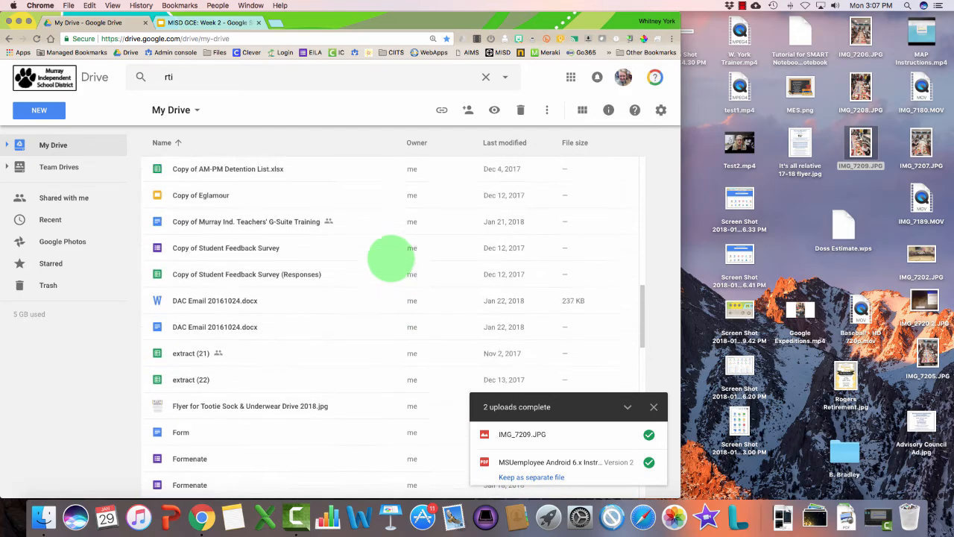
scroll(390, 258, up, 5)
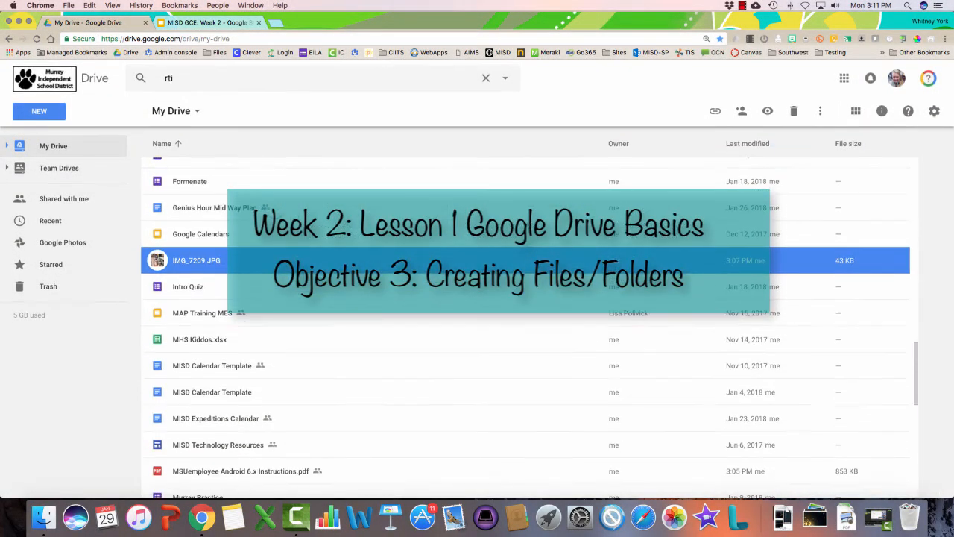
scroll(525, 320, up, 12)
scroll(525, 320, up, 8)
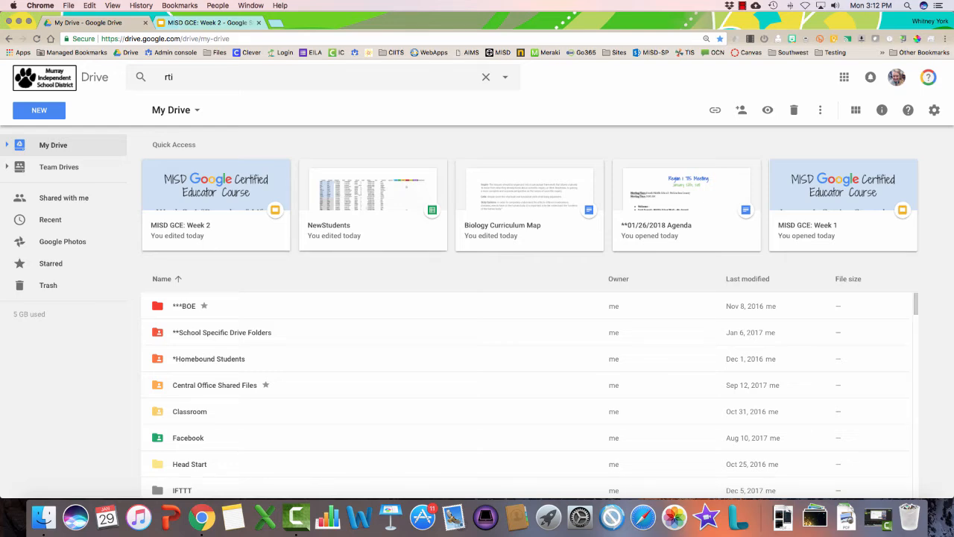
- Open Technology Training > **GCE Training Course > Week 2
scroll(529, 336, down, 5)
scroll(529, 335, down, 3)
double_click(205, 253)
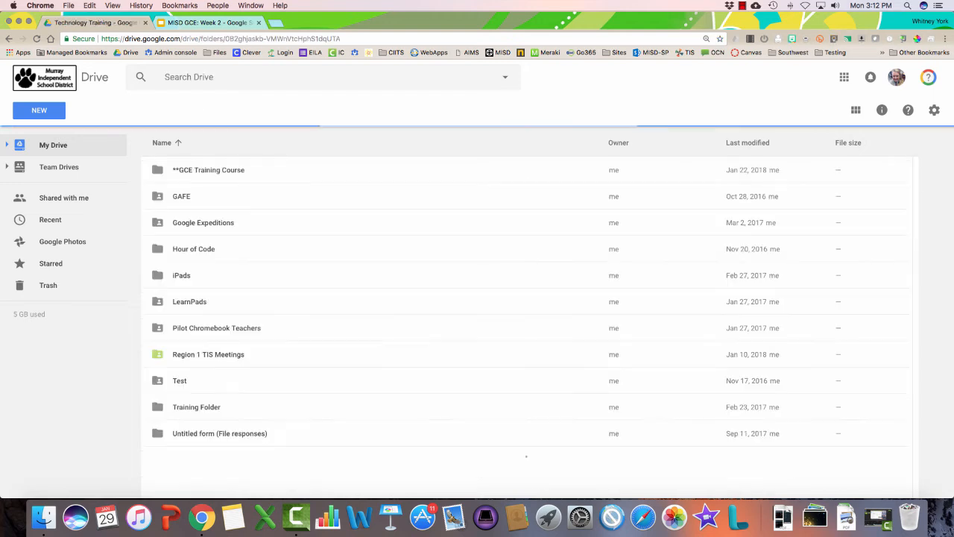
double_click(207, 170)
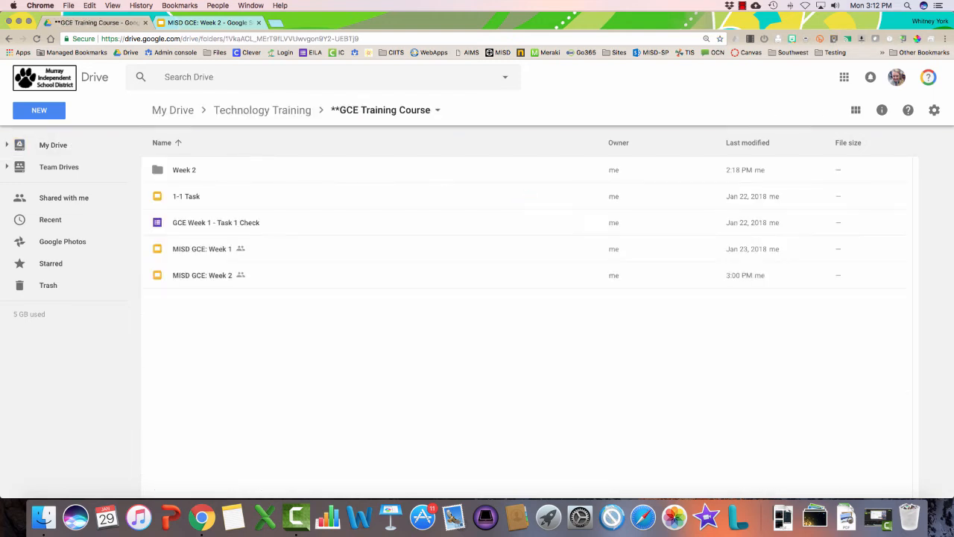
double_click(186, 170)
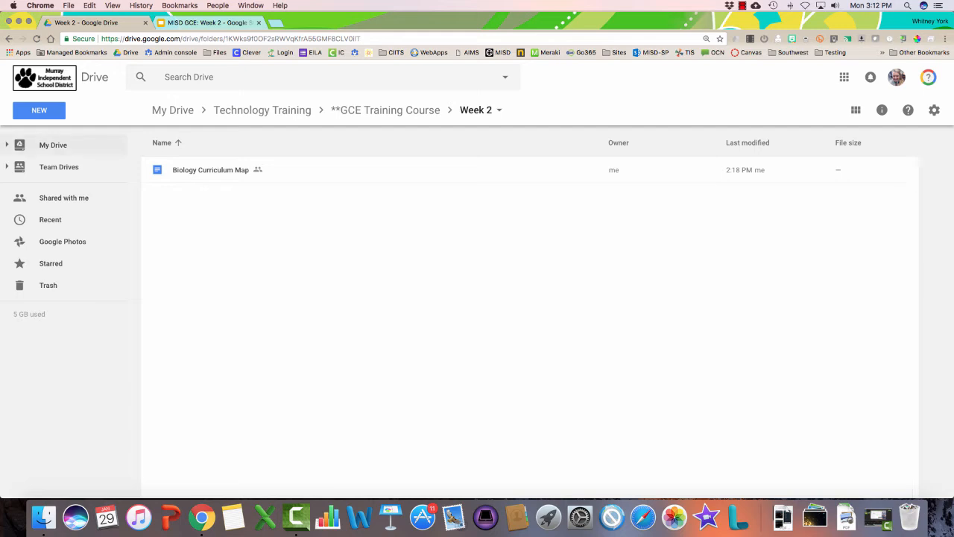
- Create a new blank Google Docs document, then return to the Week 2 Drive tab
click(38, 109)
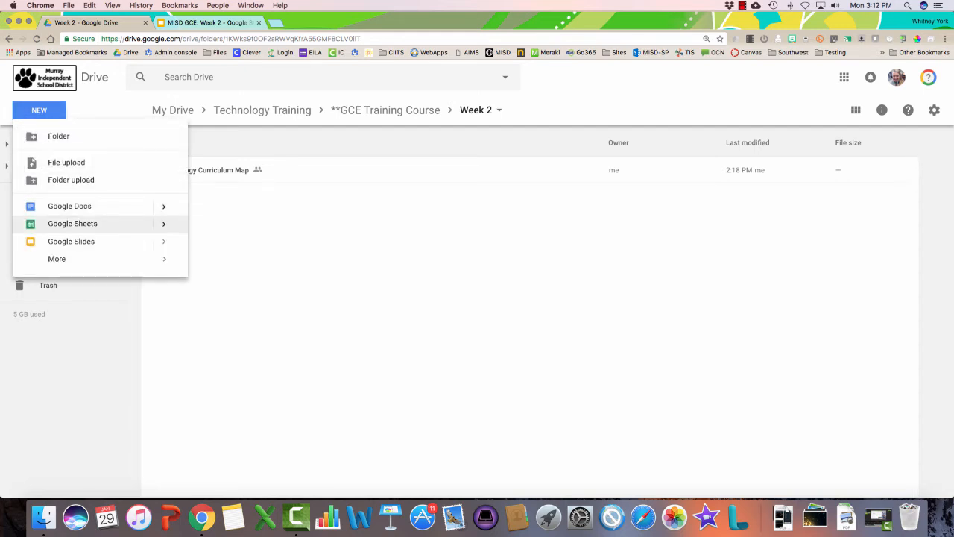
click(69, 206)
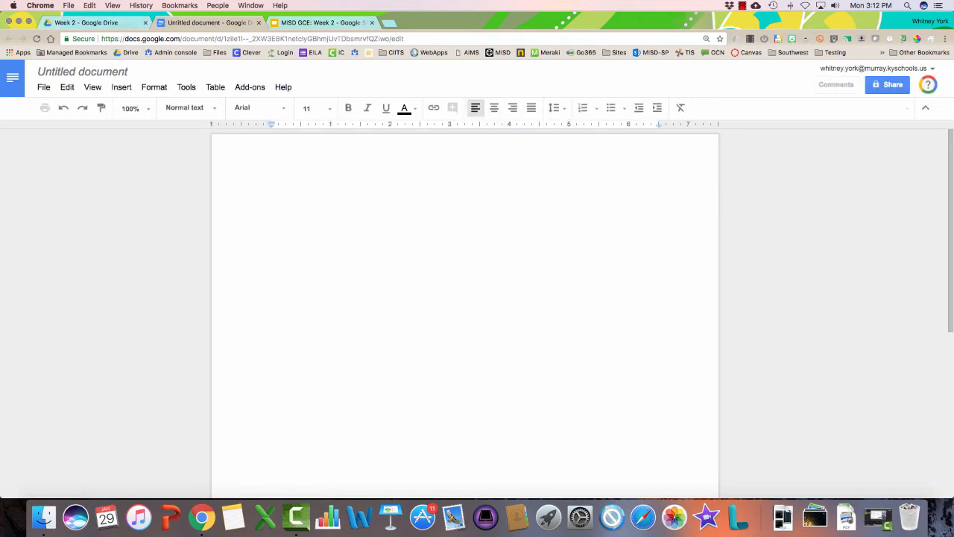
click(87, 23)
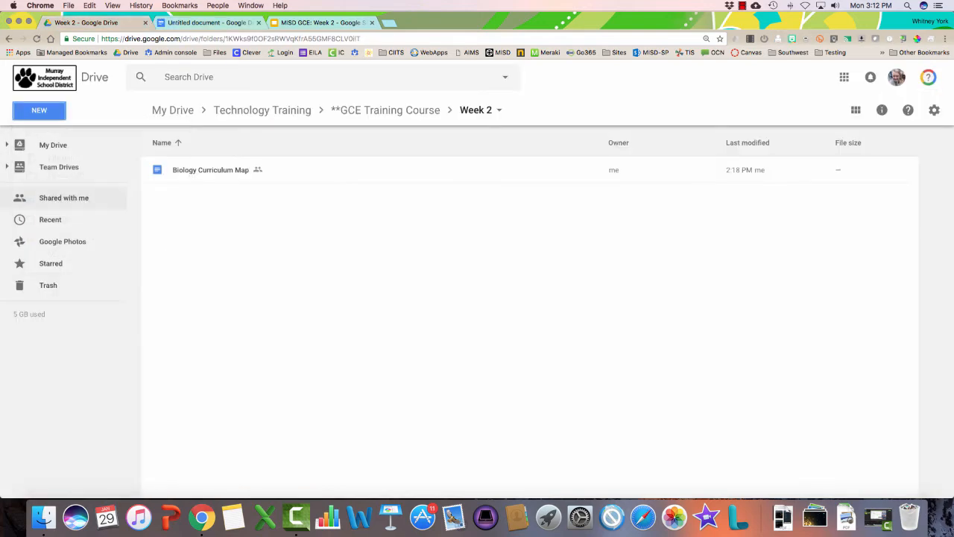
click(210, 23)
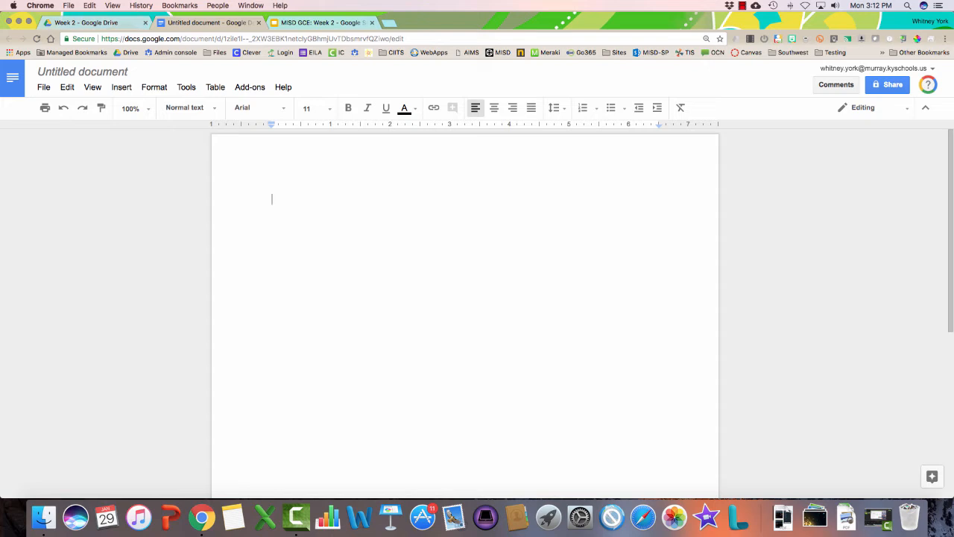
click(87, 23)
click(39, 110)
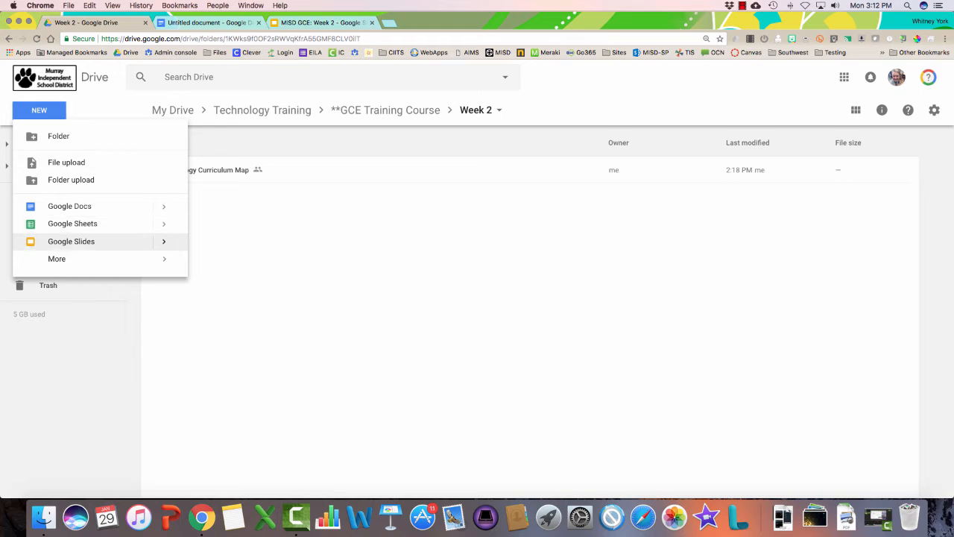
mouse_move(56, 259)
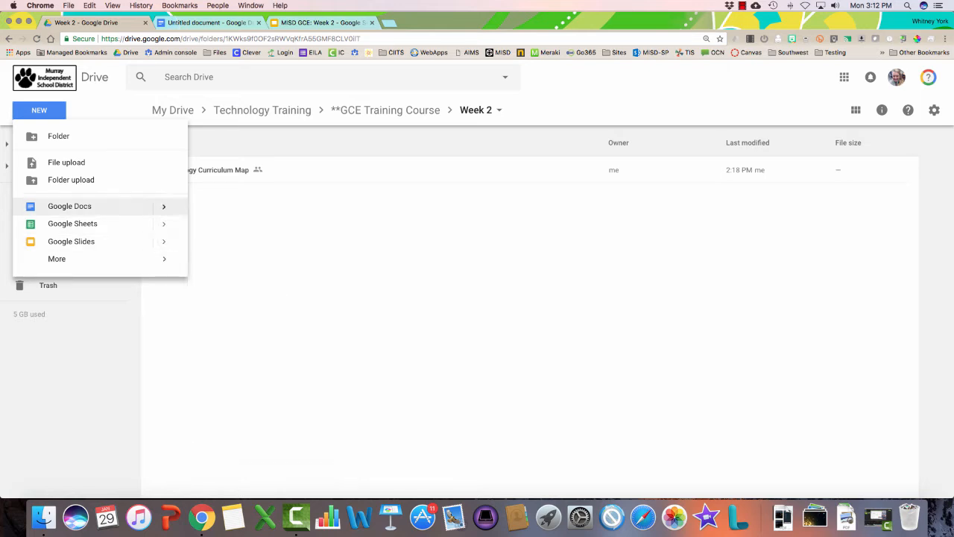
click(263, 321)
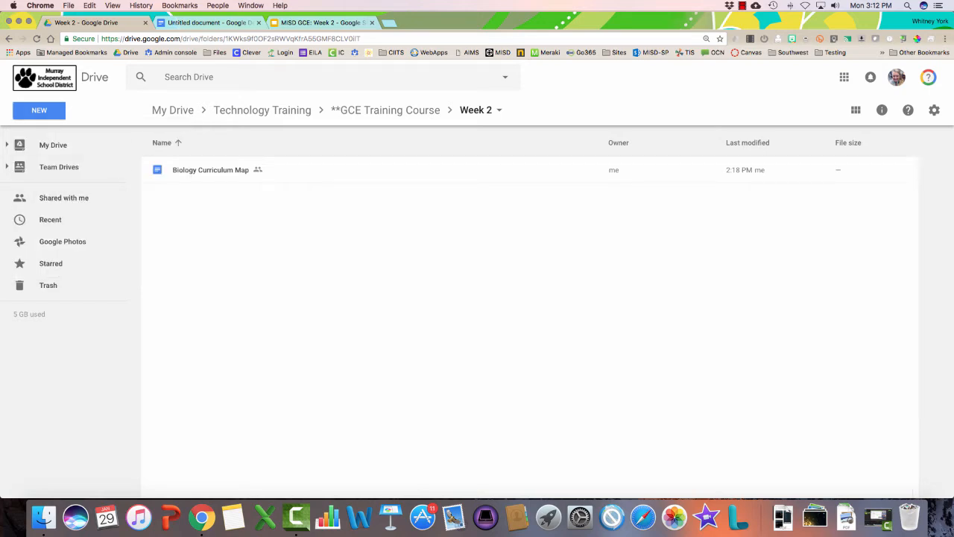
- Create the folder 'This is my new folder!' and move Biology Curriculum Map into it
click(39, 110)
click(59, 136)
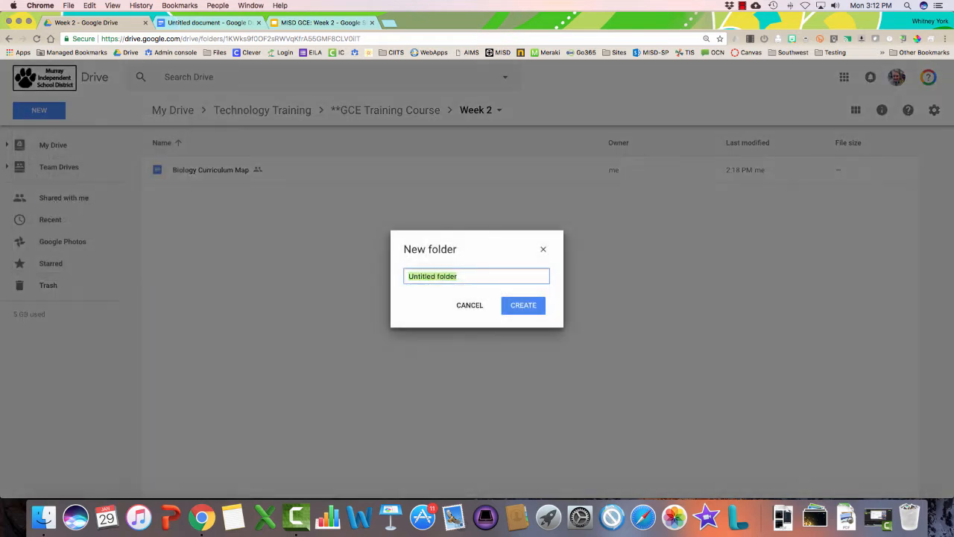
text(This is my new folder!)
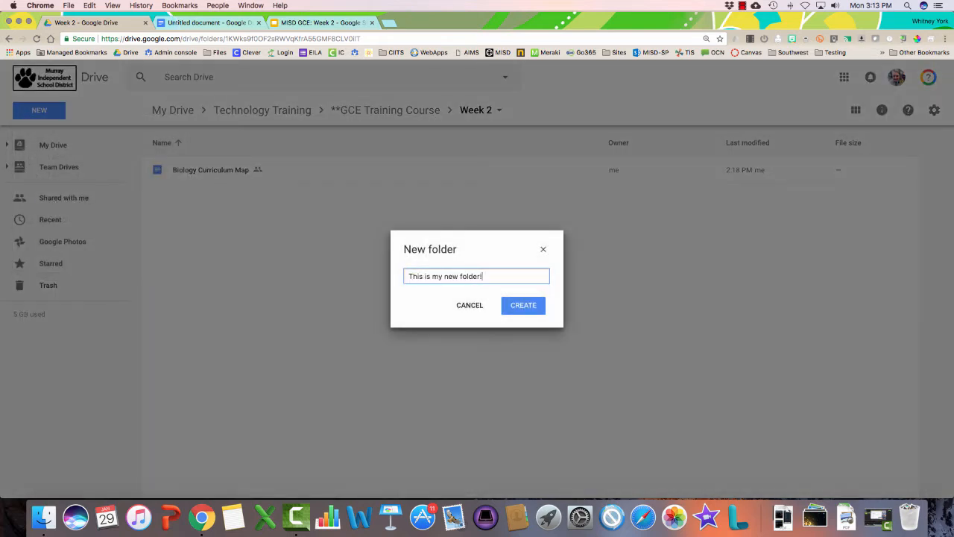
key(Return)
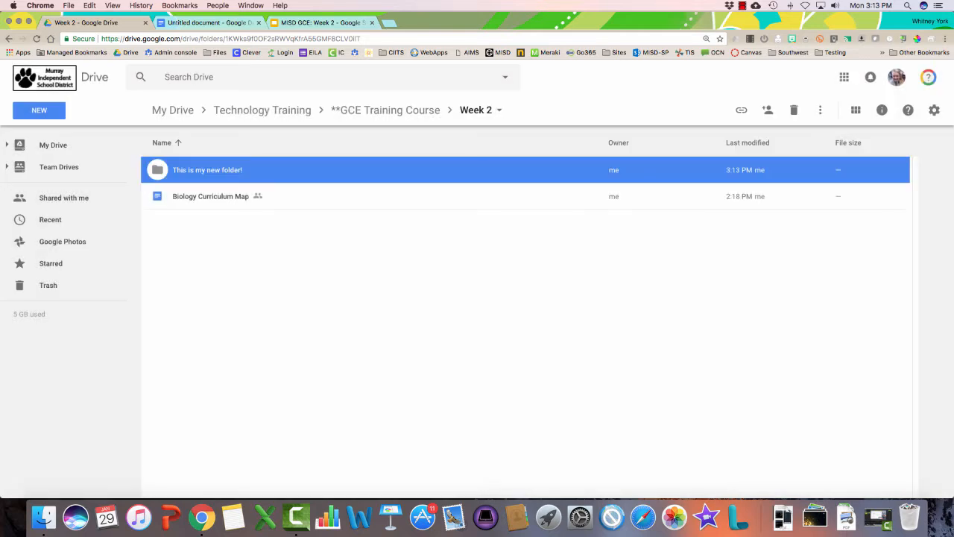
click(210, 196)
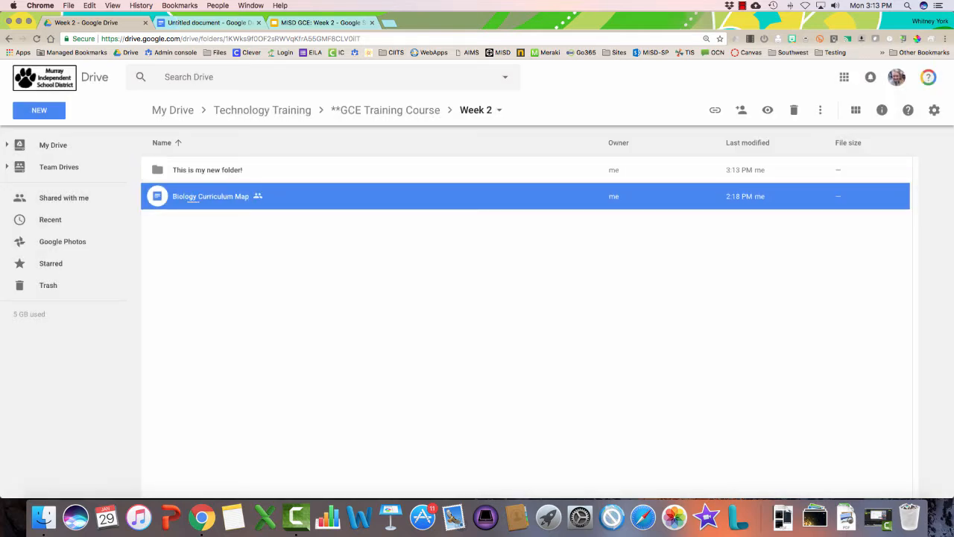
drag(197, 198, 224, 179)
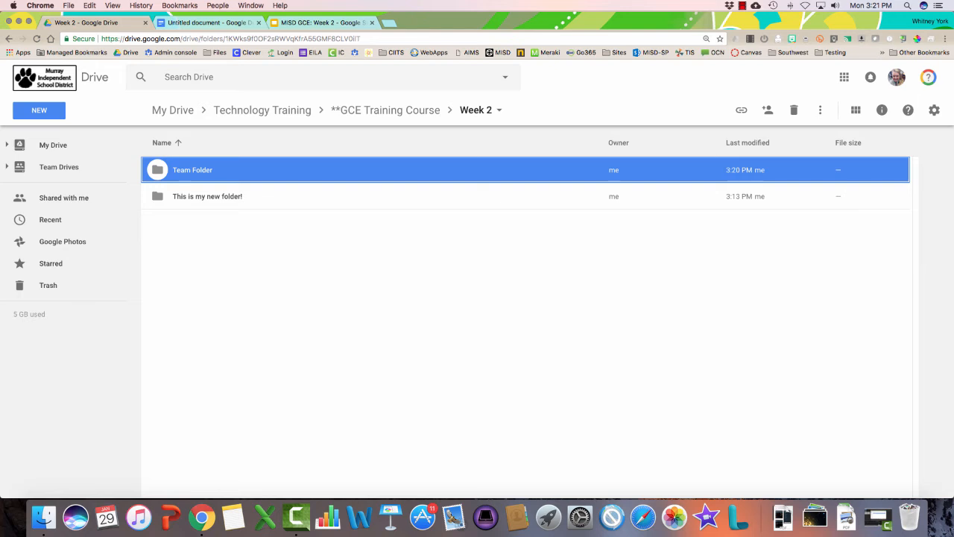
- Share Team Folder view-only with a colleague, with the note 'Hey! Here is our new team folder'
right_click(253, 171)
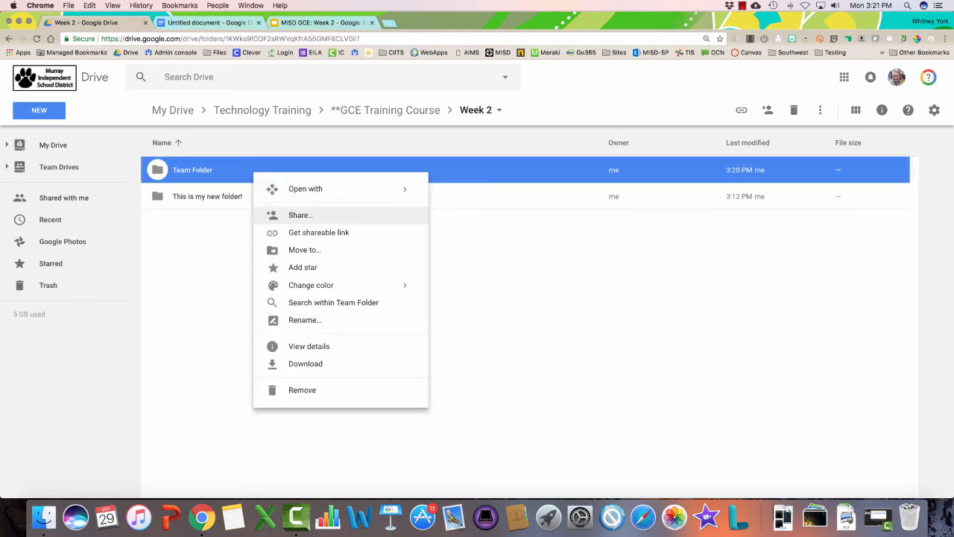
click(300, 214)
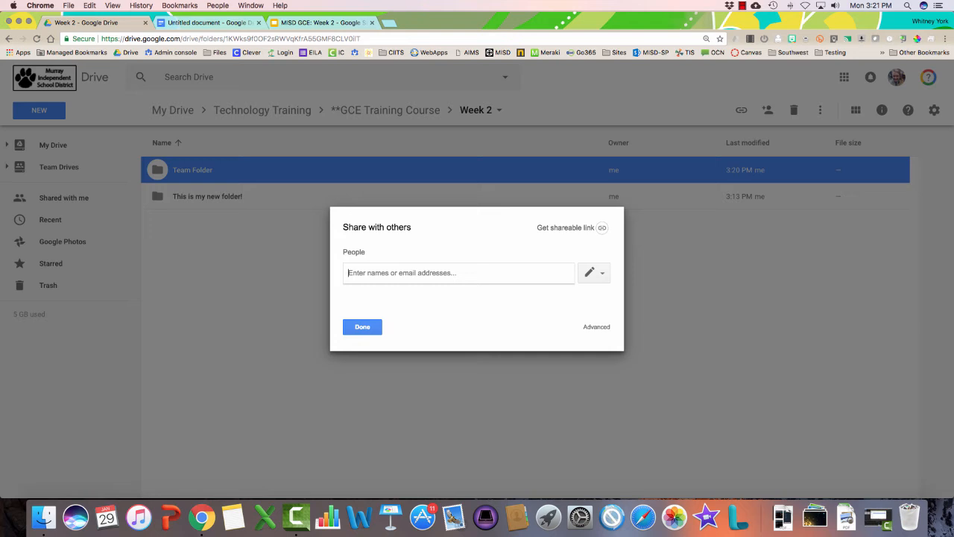
text(wyork)
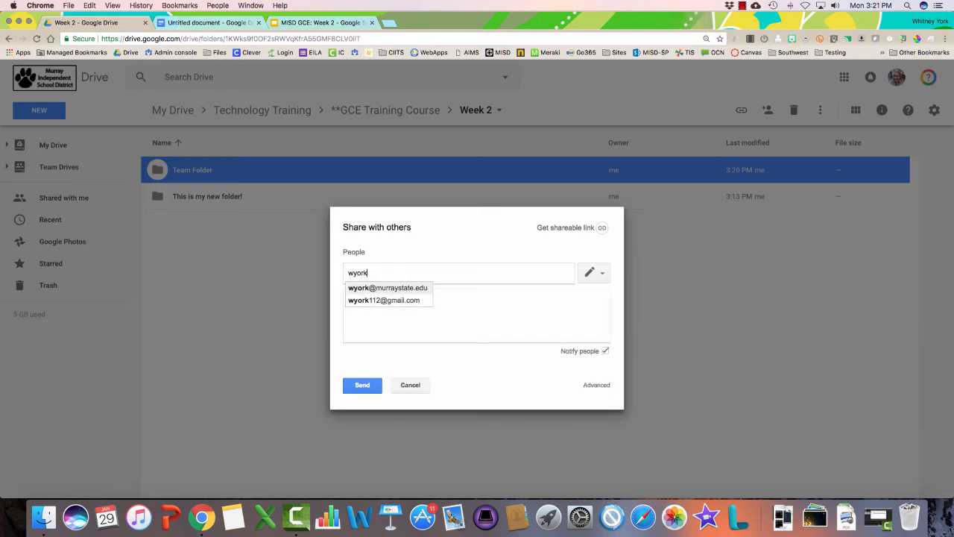
key(Down)
key(Return)
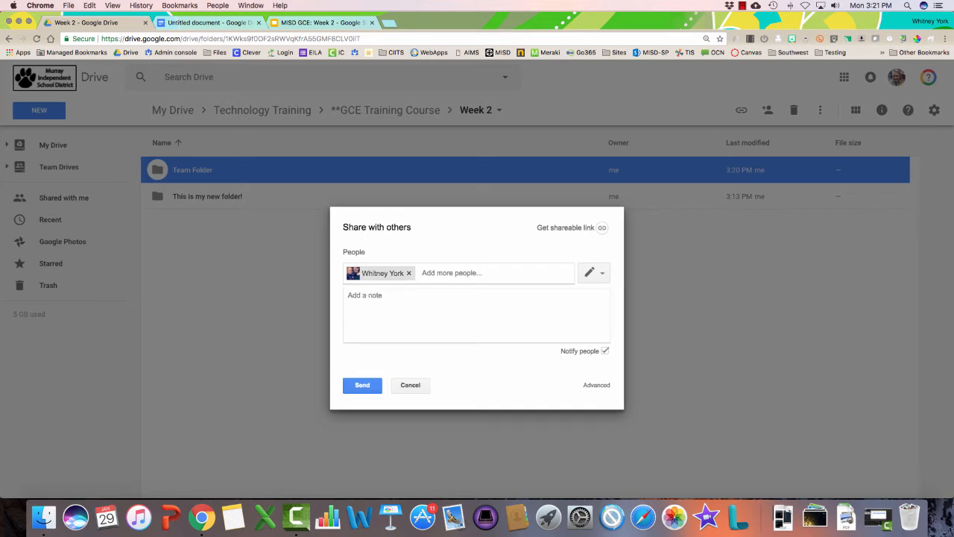
click(593, 273)
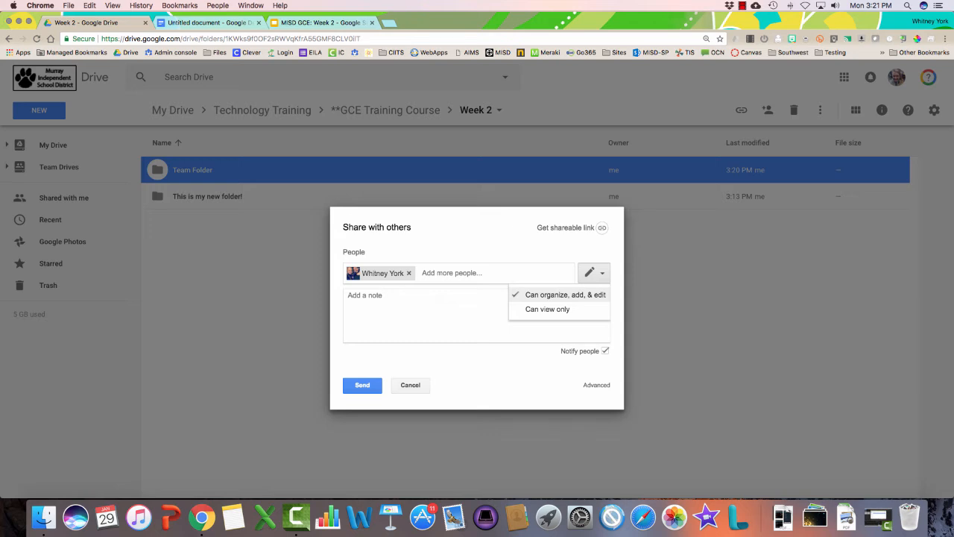
click(565, 295)
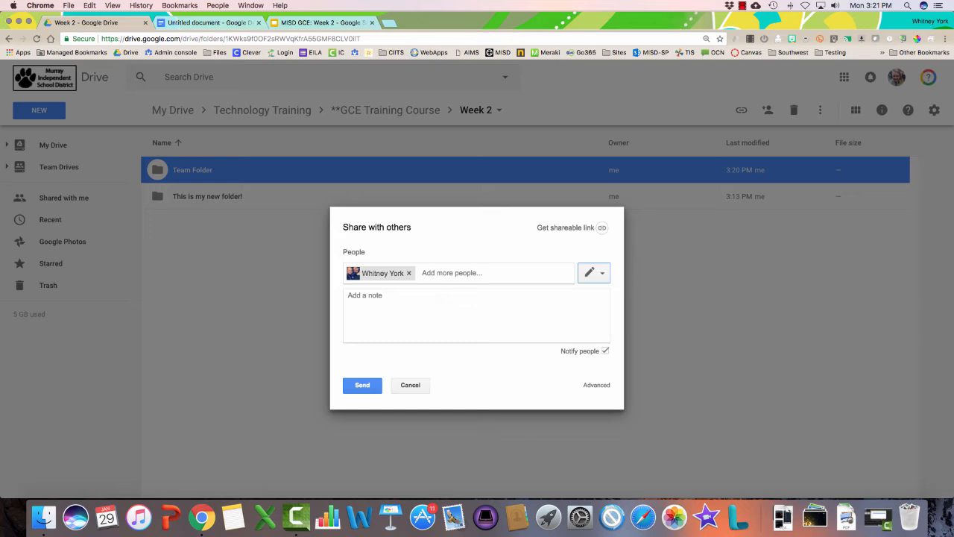
click(594, 273)
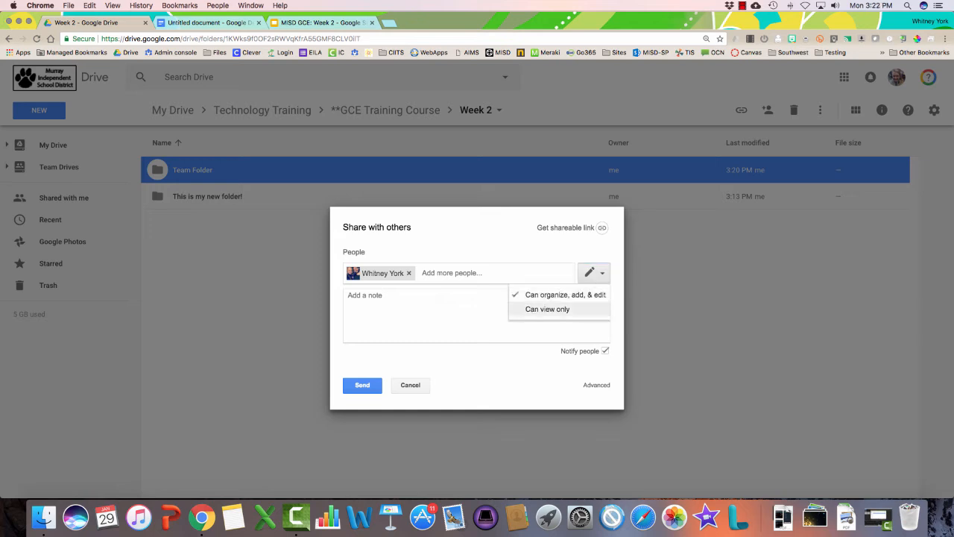
click(548, 309)
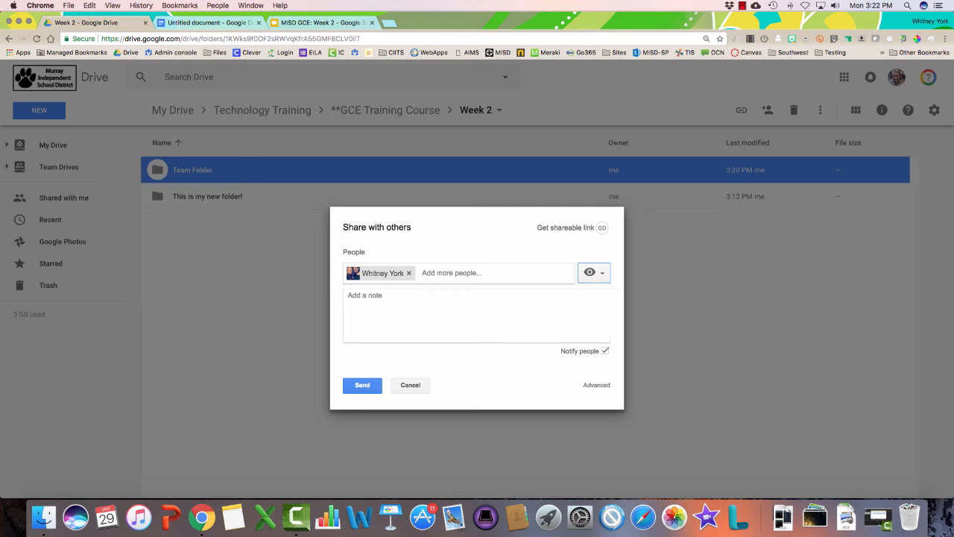
click(476, 315)
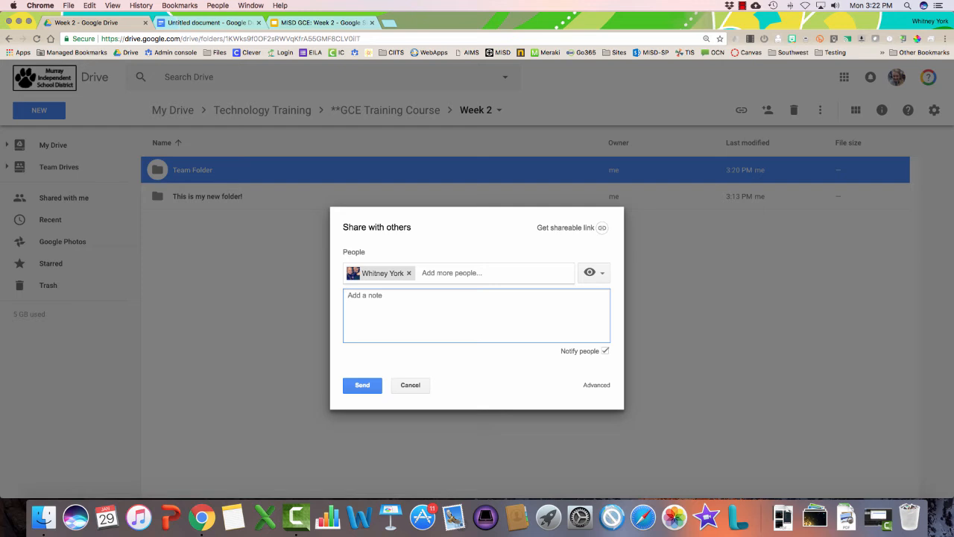
text(Hey! Here is our new team folder!)
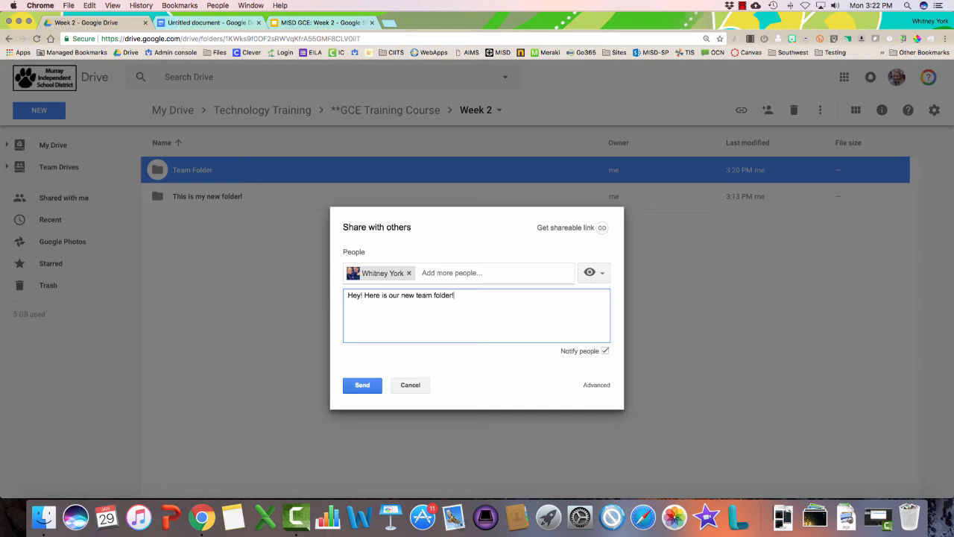
click(363, 386)
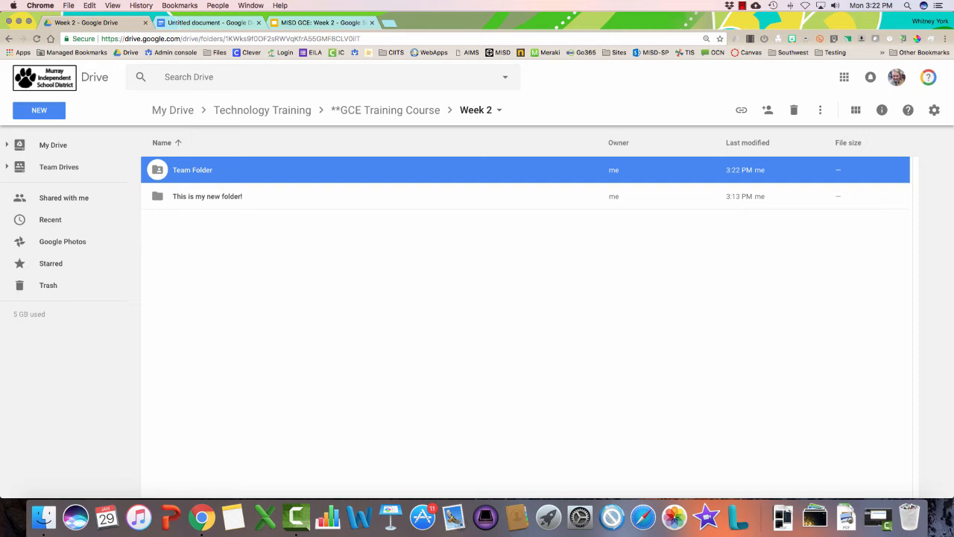
- Remove the invited person from Team Folder's advanced sharing settings and save the change
right_click(158, 172)
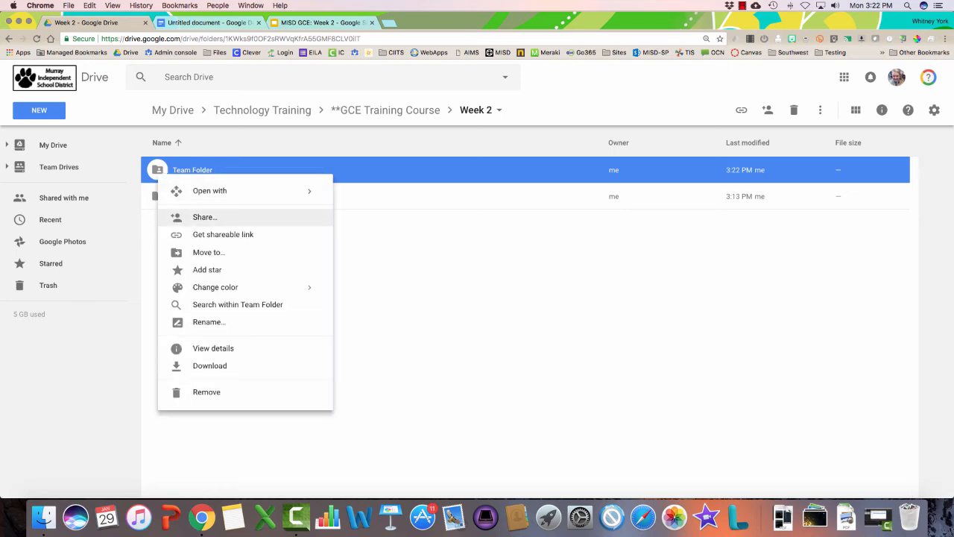
click(204, 217)
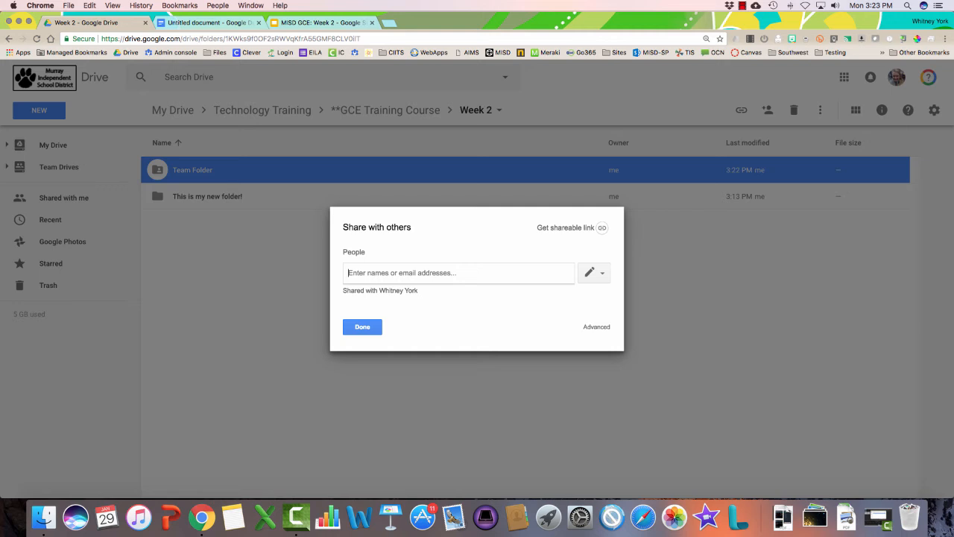
click(596, 327)
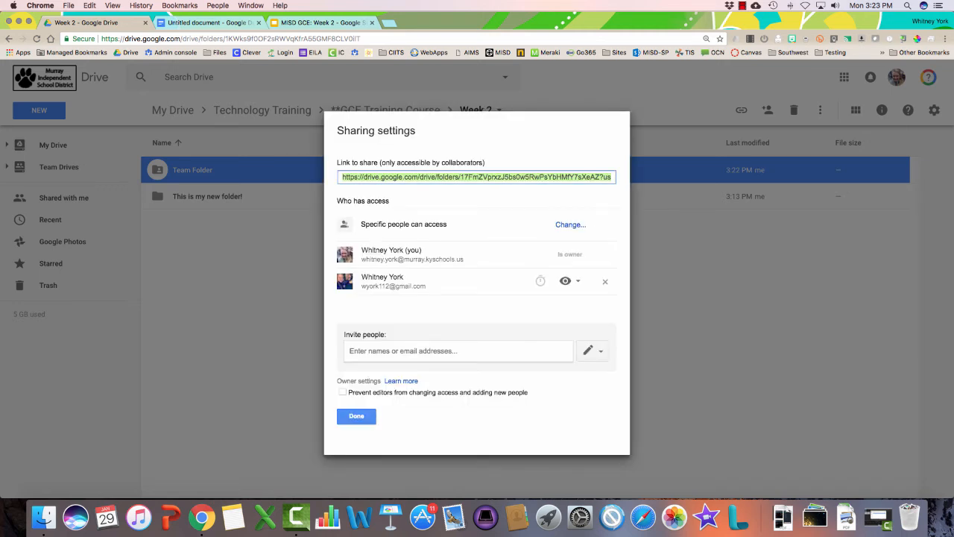
click(605, 280)
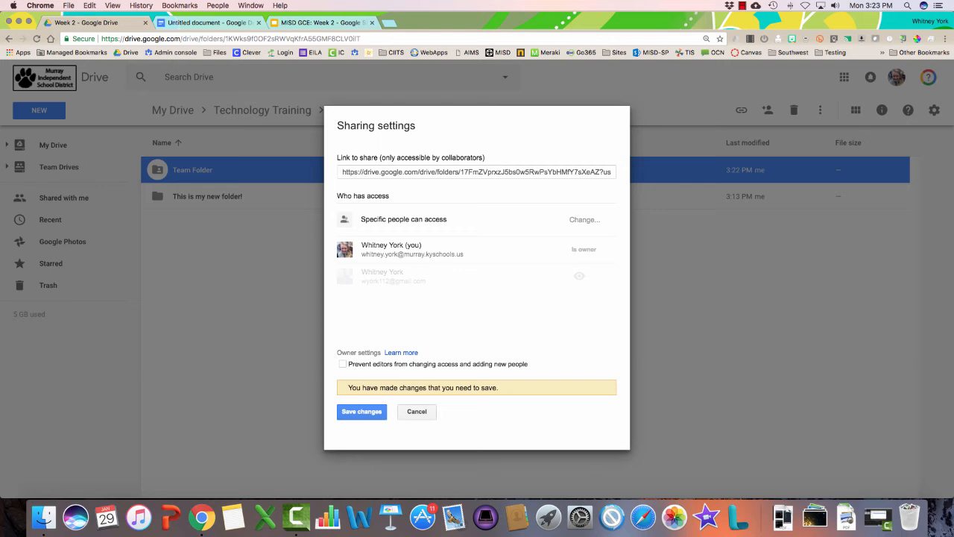
click(361, 411)
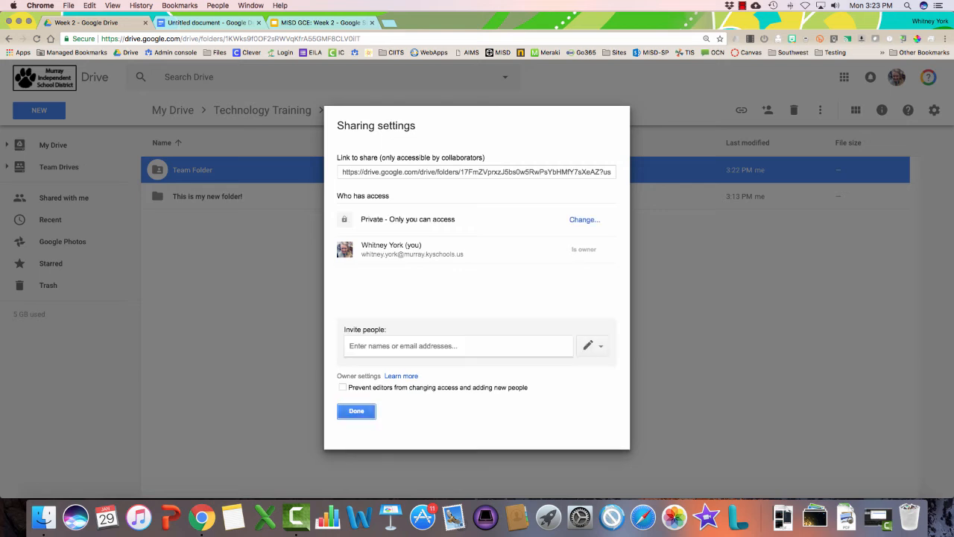
click(357, 410)
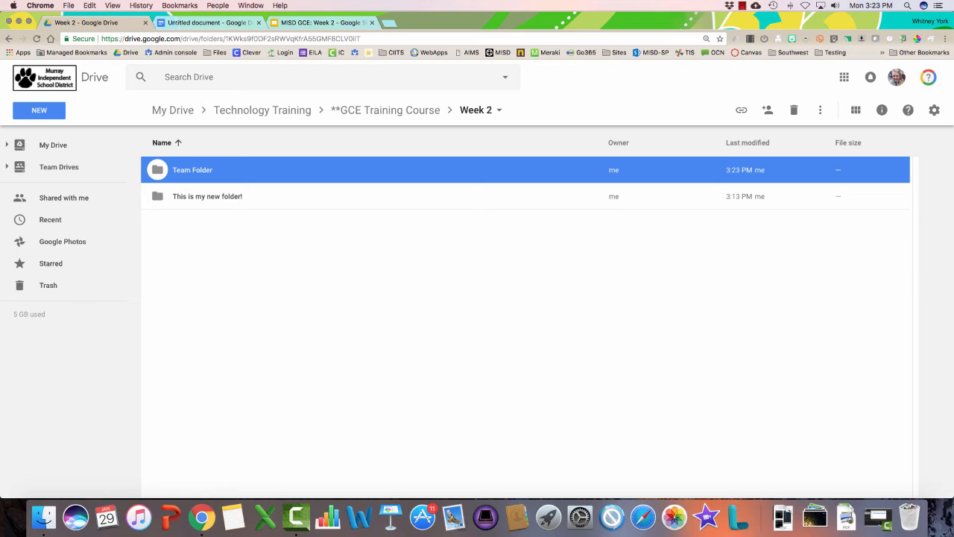
- In This is my new folder!, share Biology Curriculum Map with a colleague as commenter, then open it
double_click(207, 196)
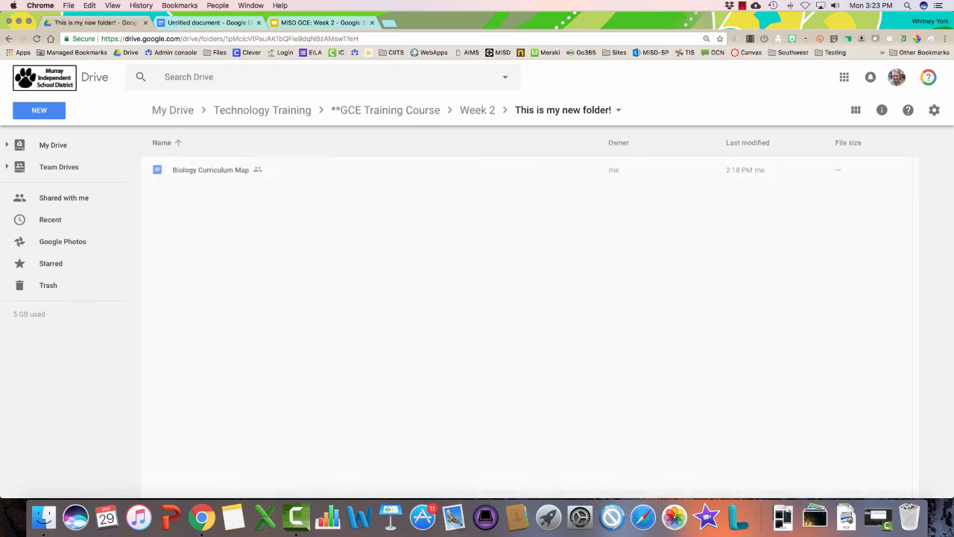
right_click(211, 176)
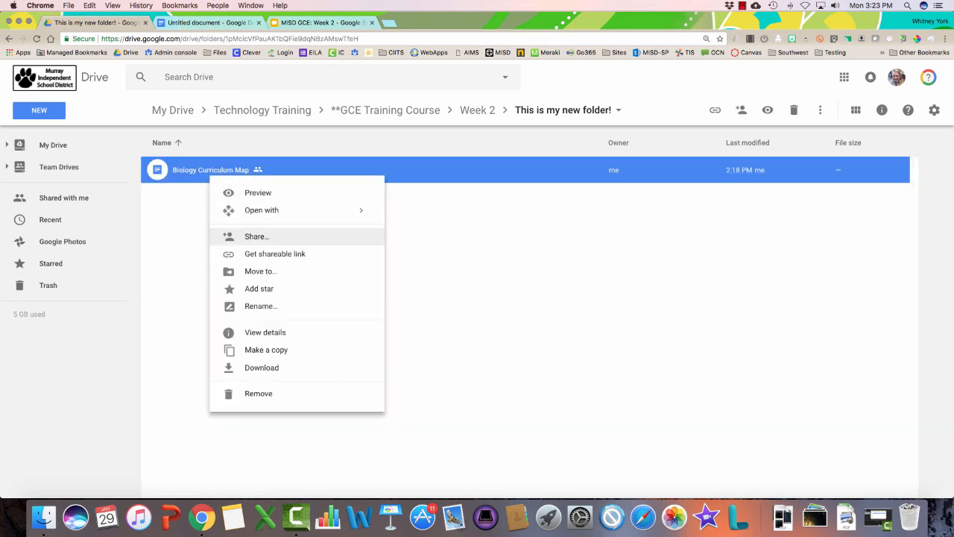
click(257, 236)
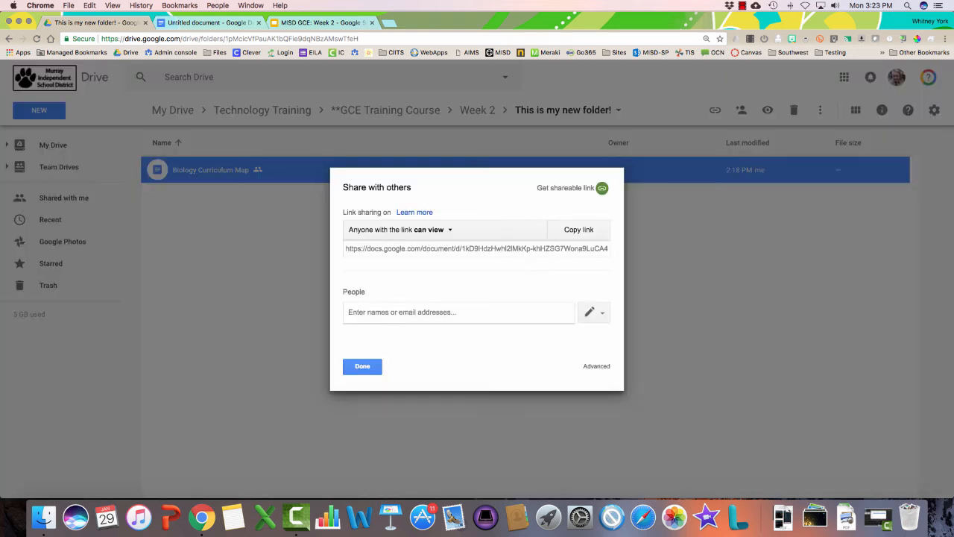
text(wyork)
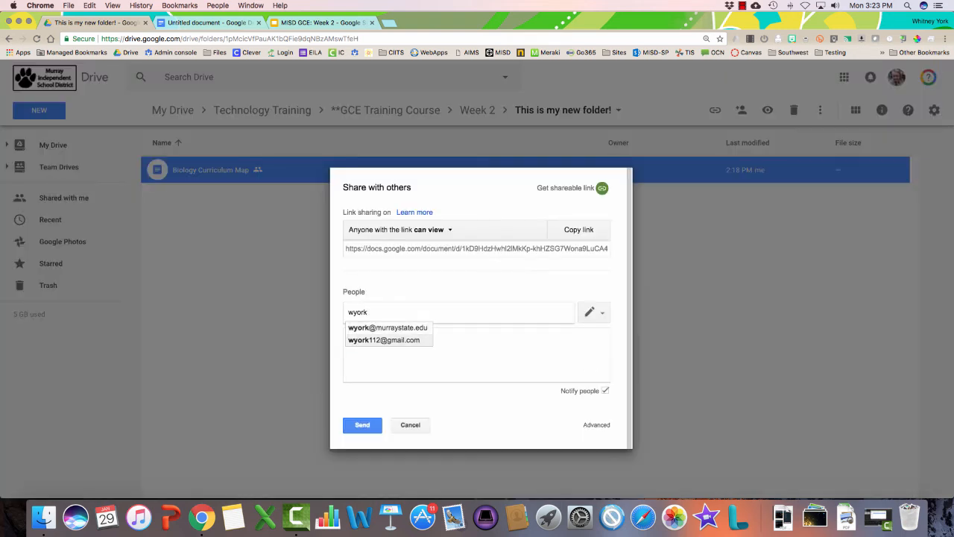
key(Return)
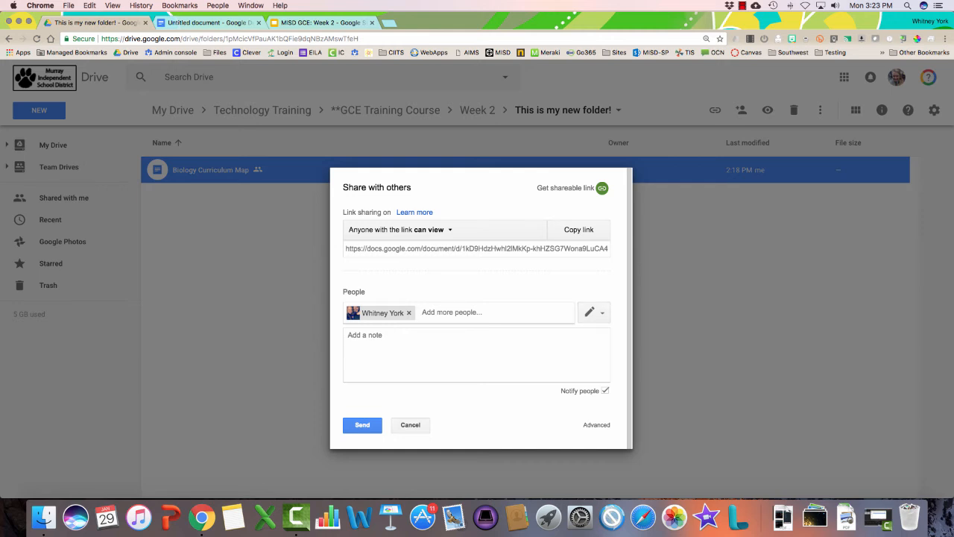
click(594, 313)
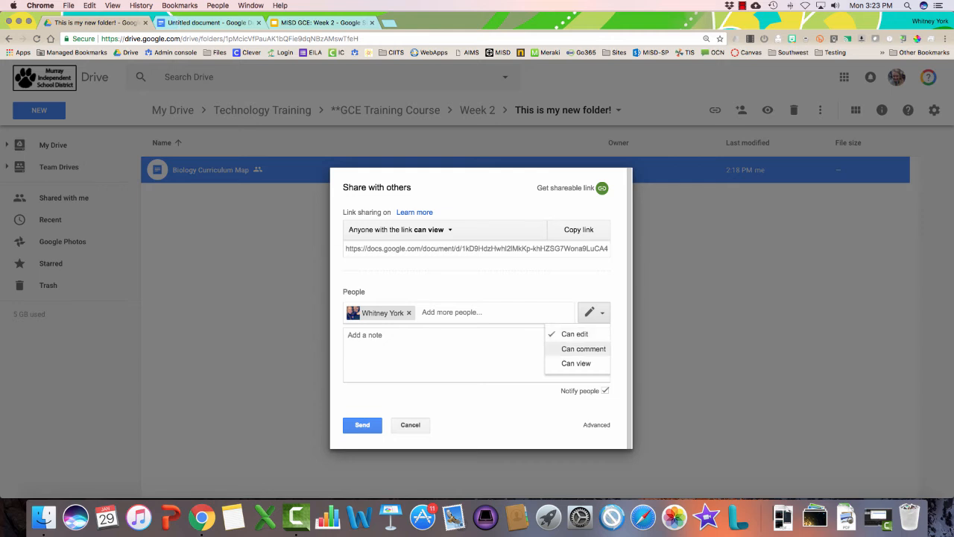
click(582, 348)
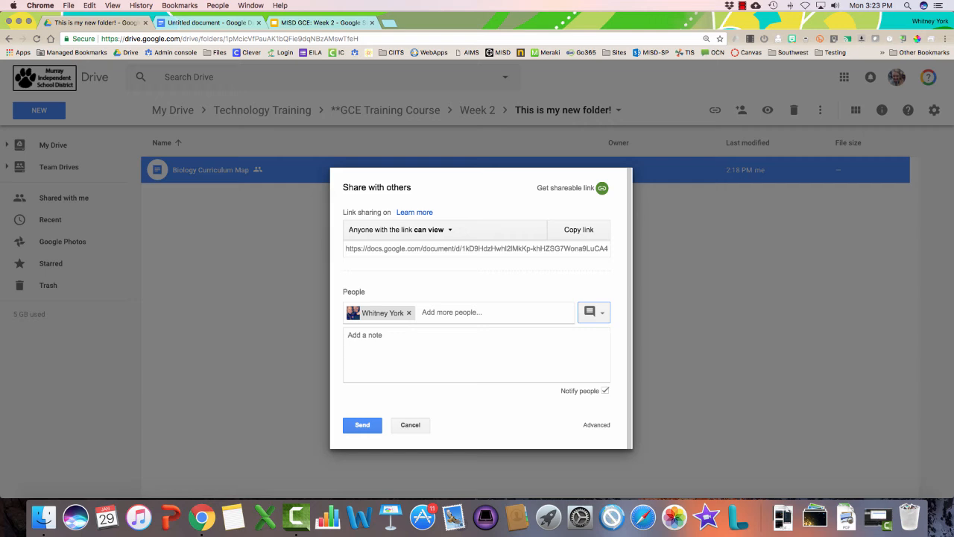
click(362, 424)
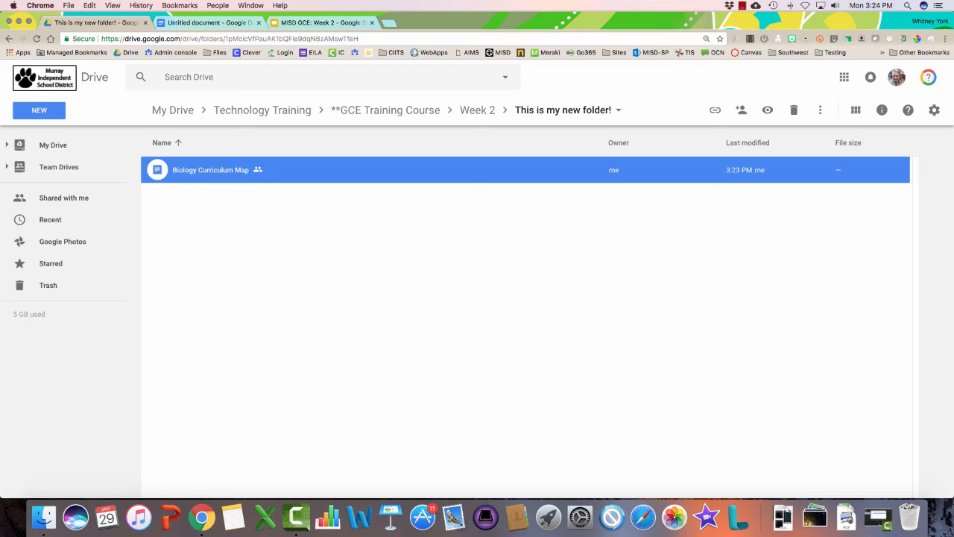
double_click(210, 170)
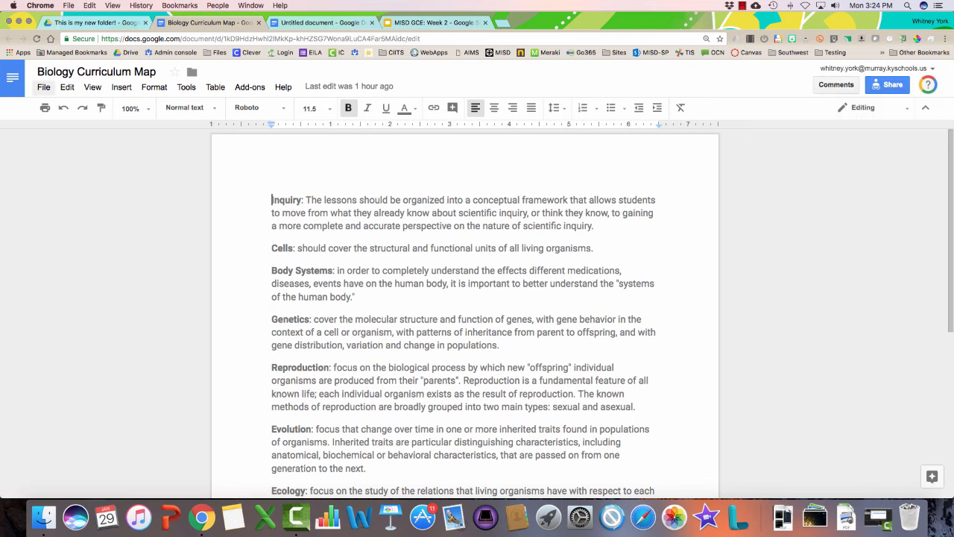
- Open the Biology Curriculum Map sharing options from the Docs File menu
click(44, 88)
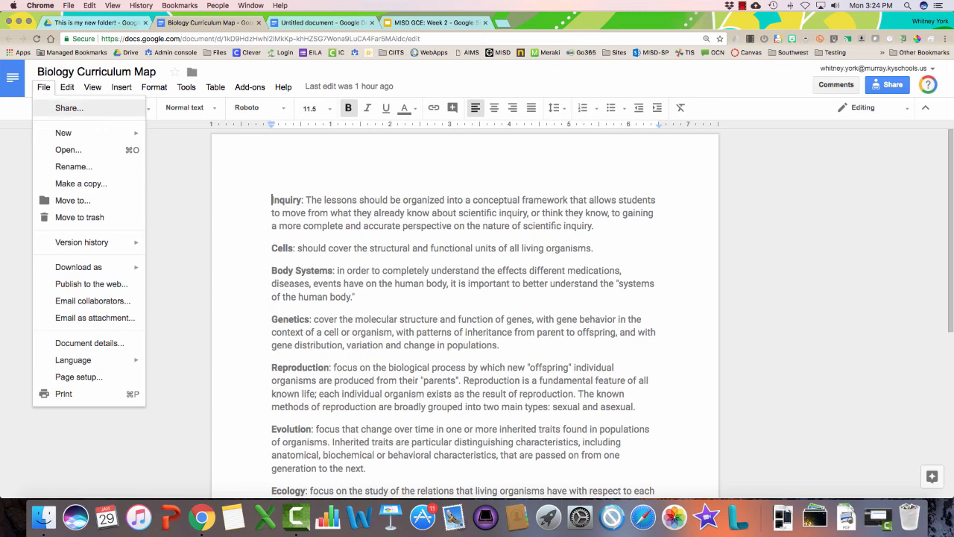
click(69, 108)
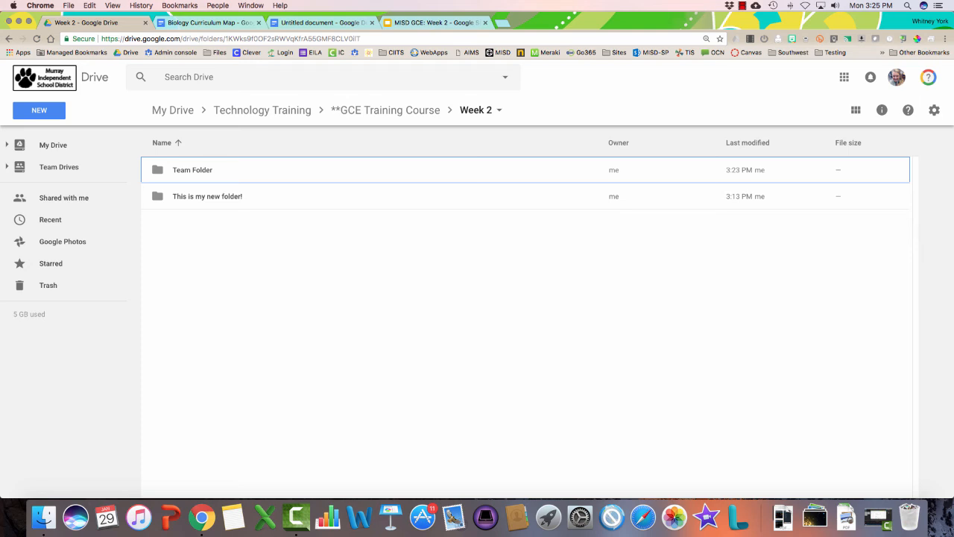
- Turn on link sharing for the Team Folder from its Share dialog
right_click(238, 170)
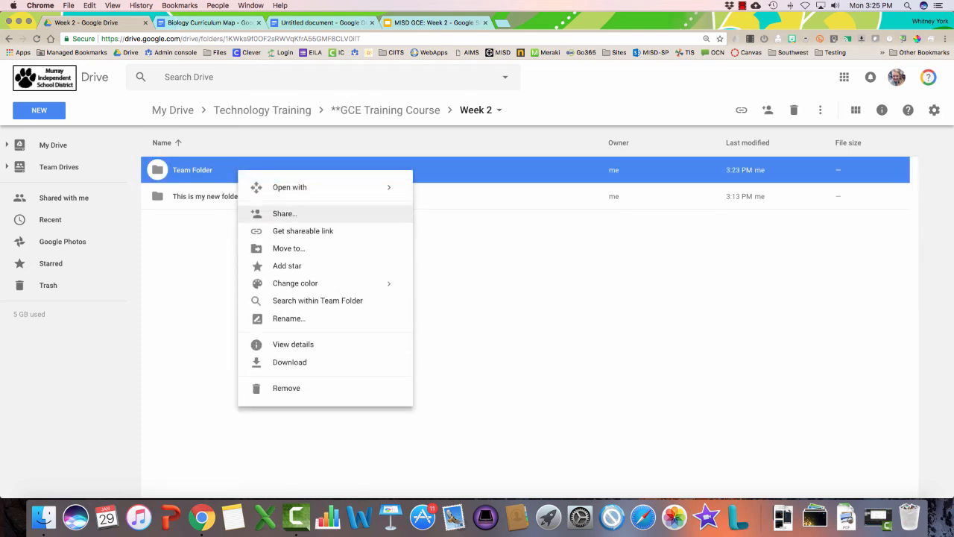
click(285, 213)
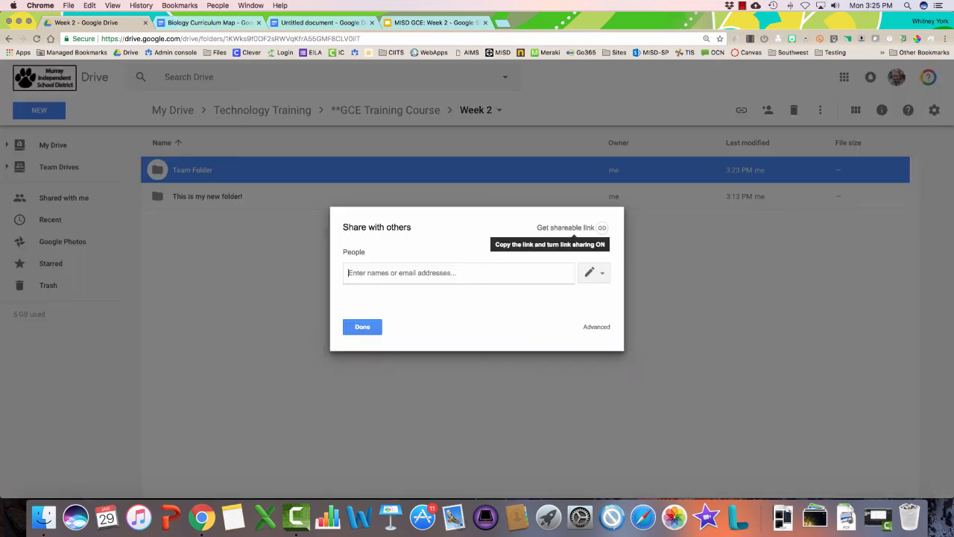
click(601, 227)
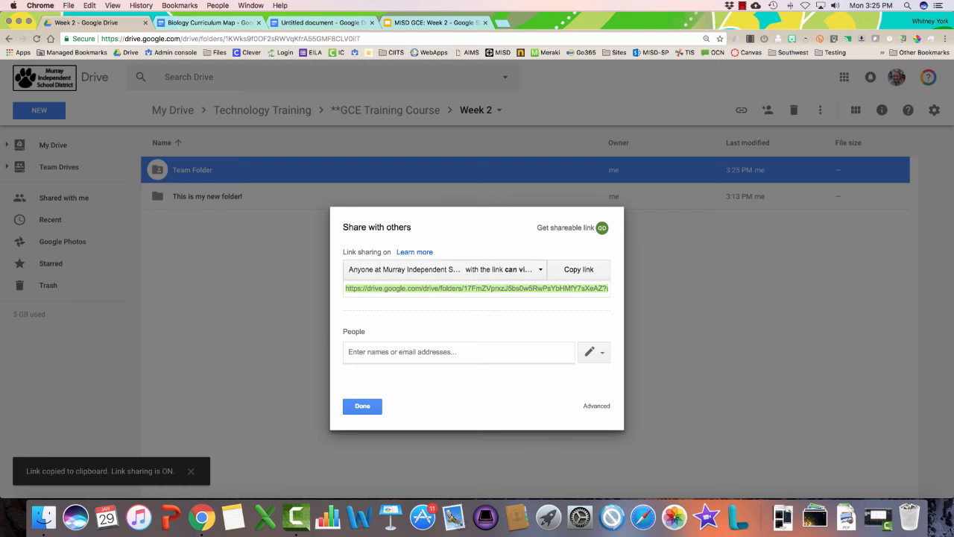
click(445, 270)
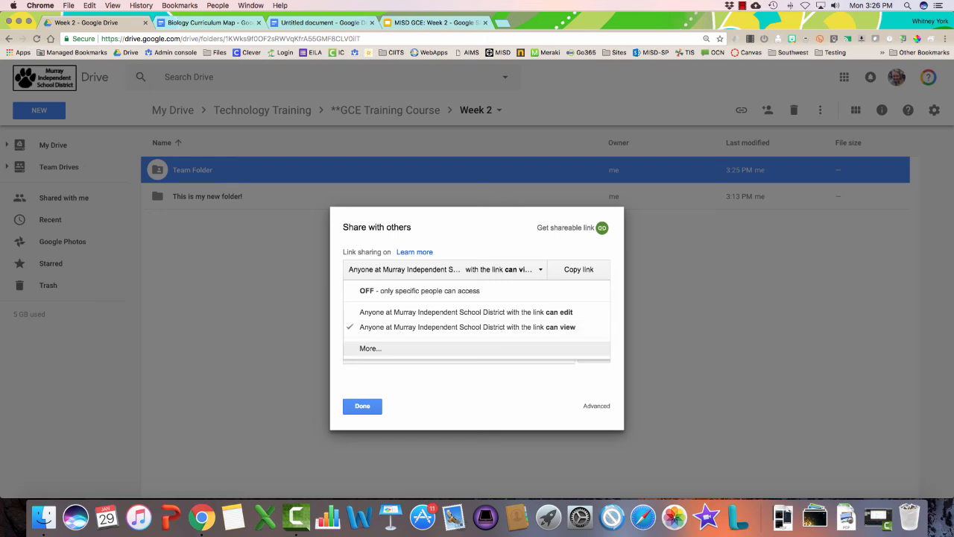
- Set link sharing to 'On - Anyone with the link' with 'Can organize, add, & edit' access, and save
click(370, 348)
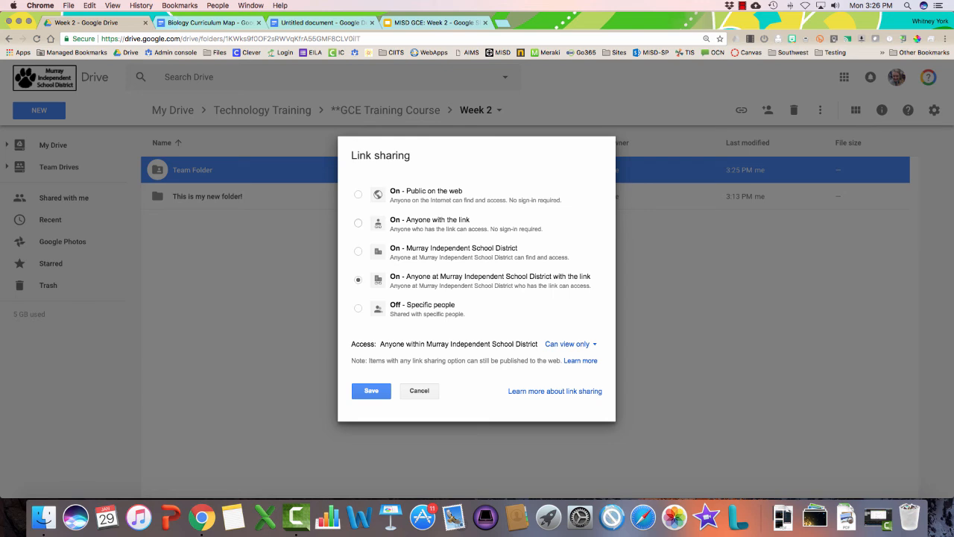
click(358, 223)
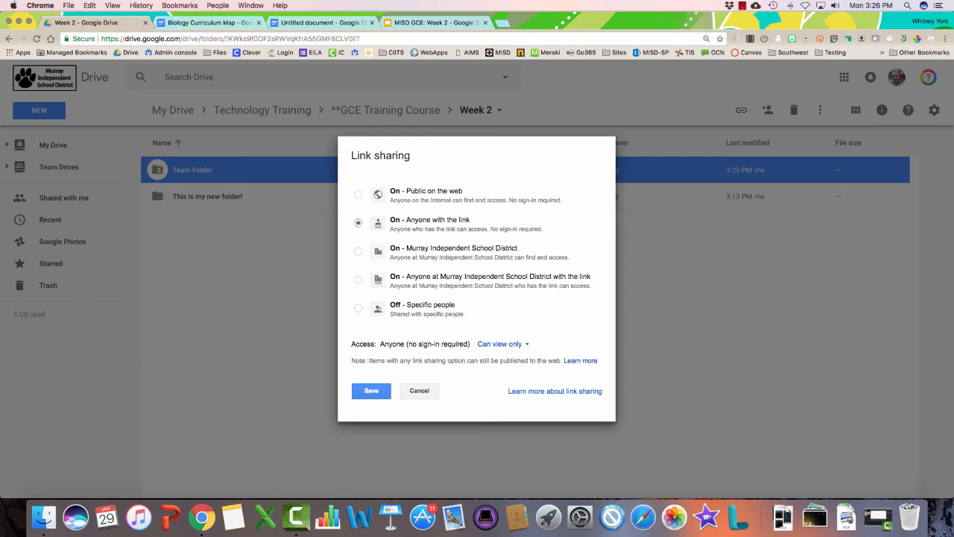
click(502, 343)
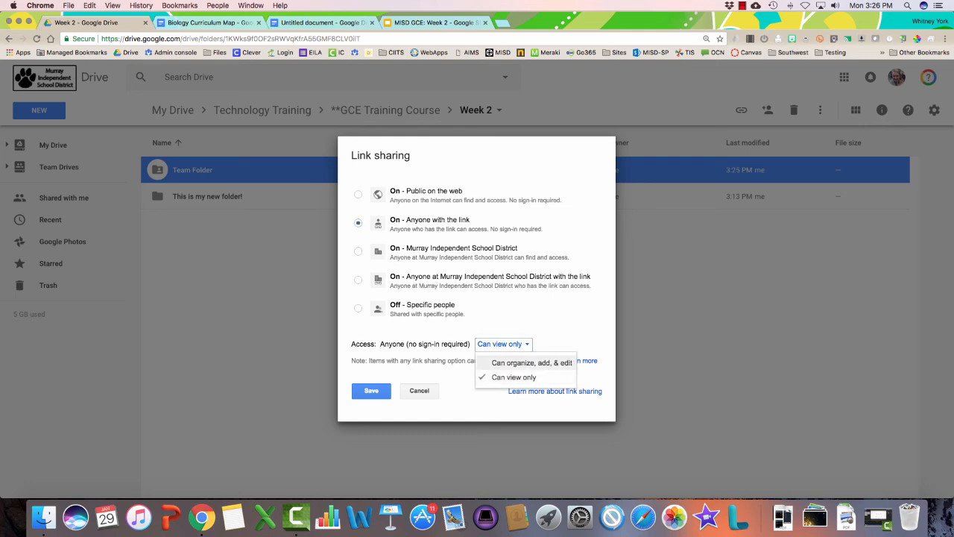
click(518, 362)
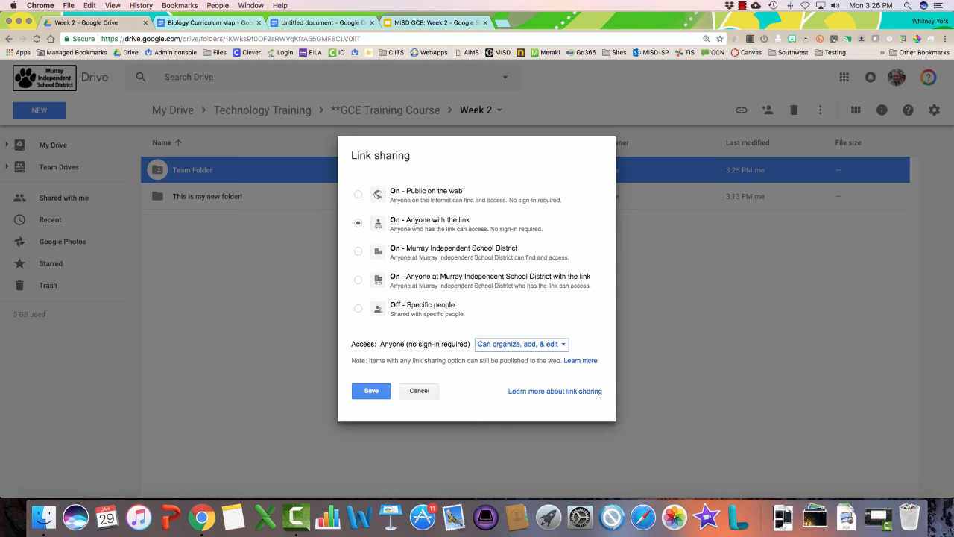
click(371, 391)
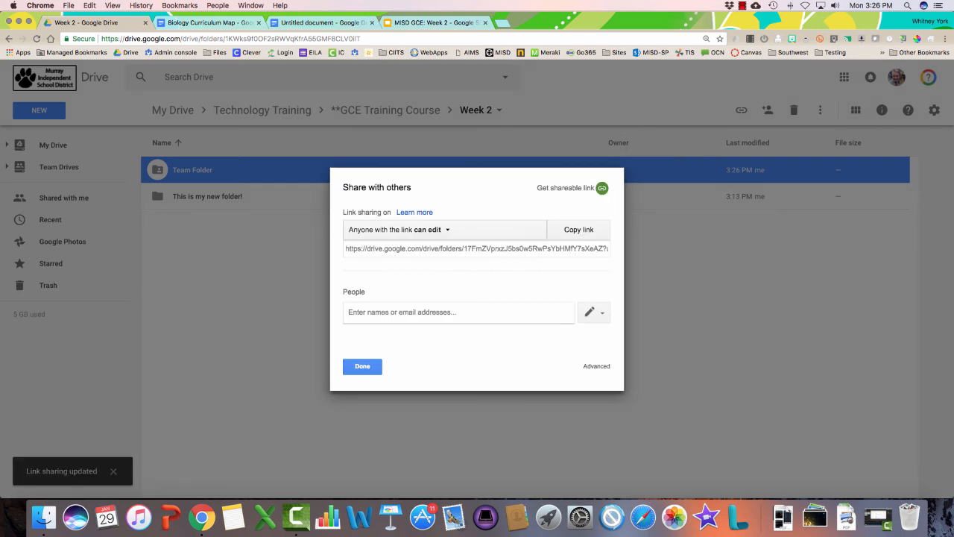
- Recheck the link-sharing levels and select the Team Folder's share link
click(399, 230)
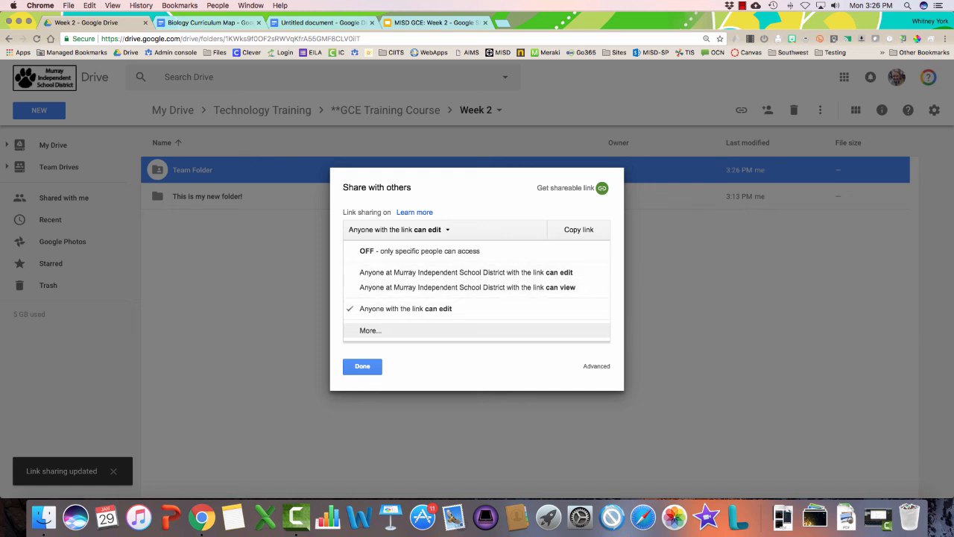
click(371, 330)
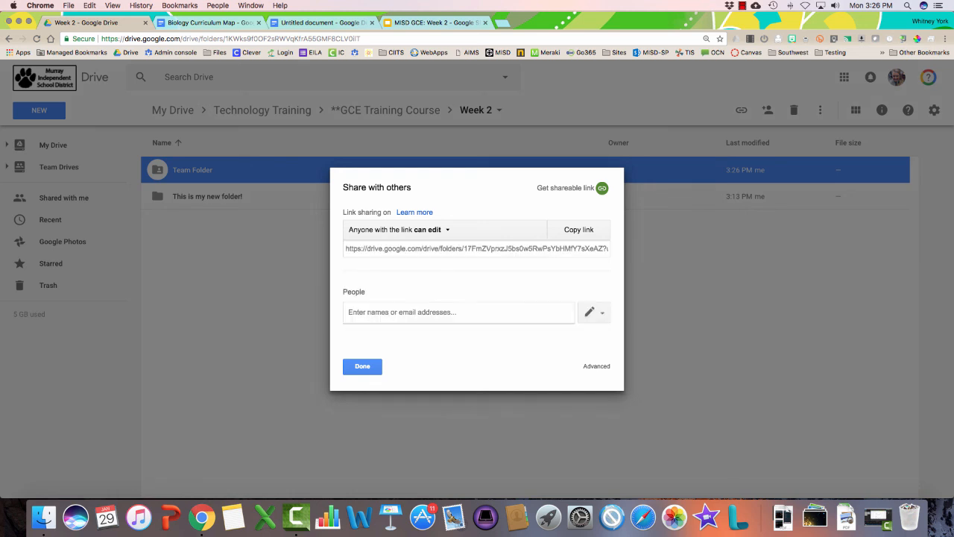
click(477, 248)
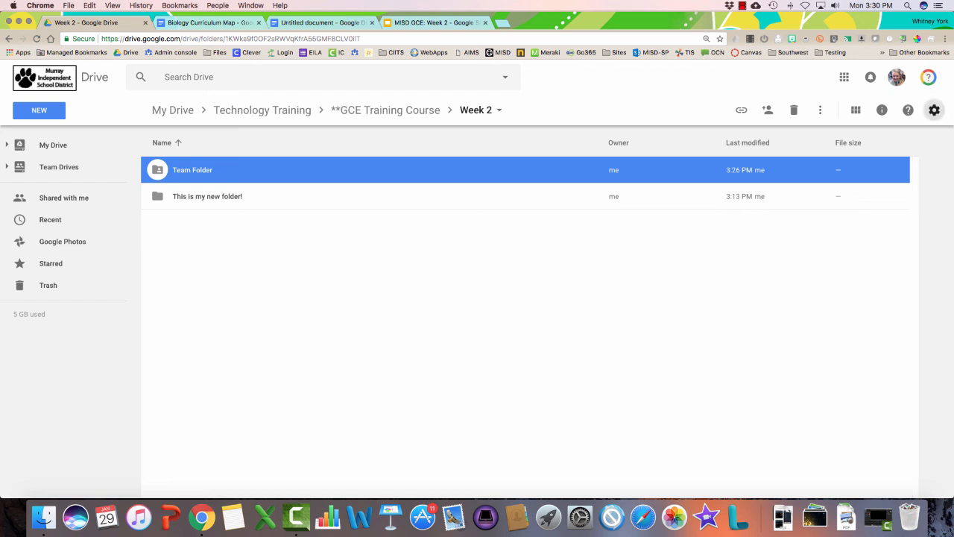
- Open Drive Settings from the gear menu to view storage, upload conversion and offline options
click(934, 110)
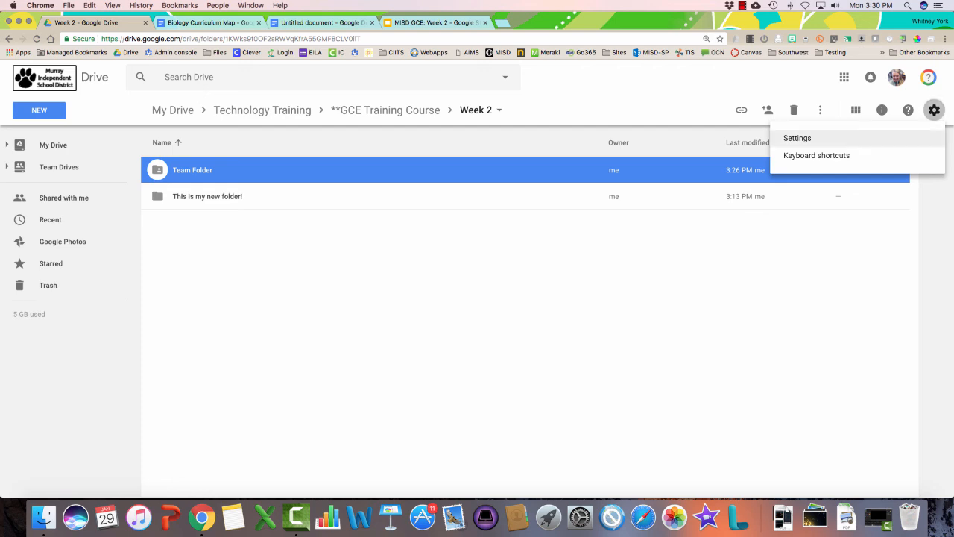
click(796, 138)
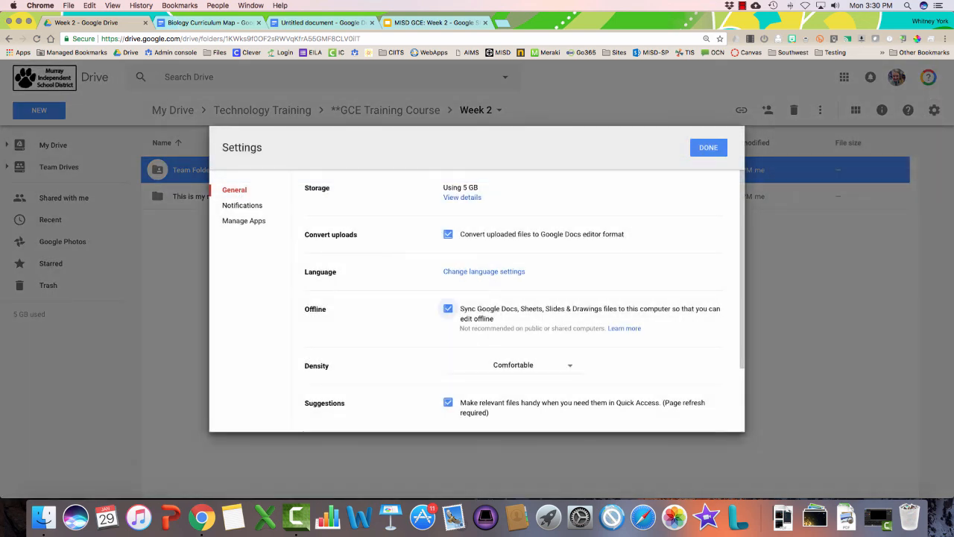